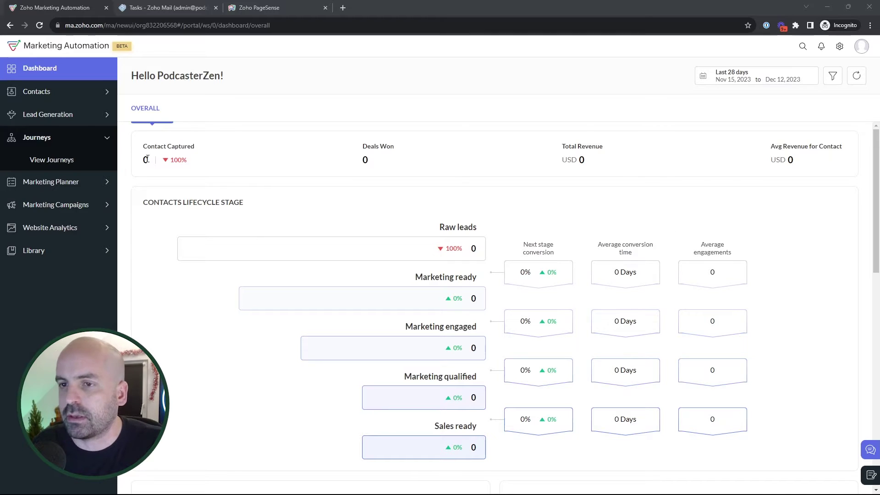
Step: Browse the Contacts pages: Lead Qualification, Lead Attribution, Dashboard, Lists, Segments and Topics
click(37, 94)
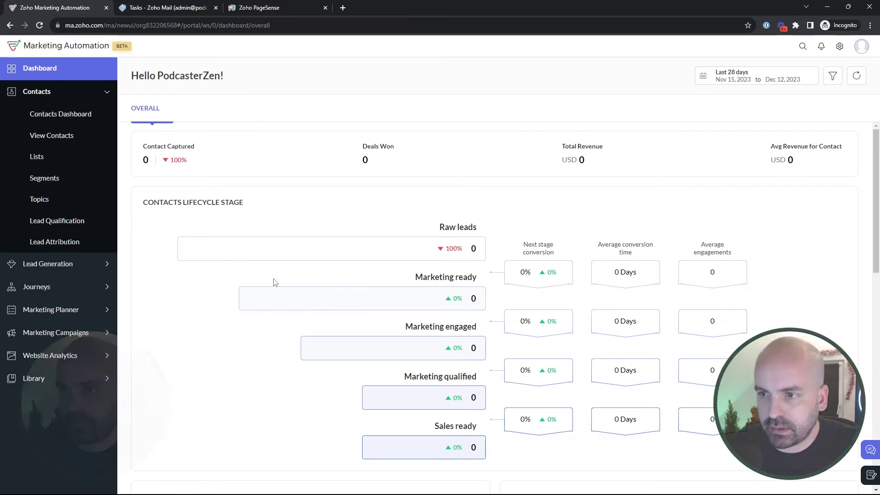
click(55, 228)
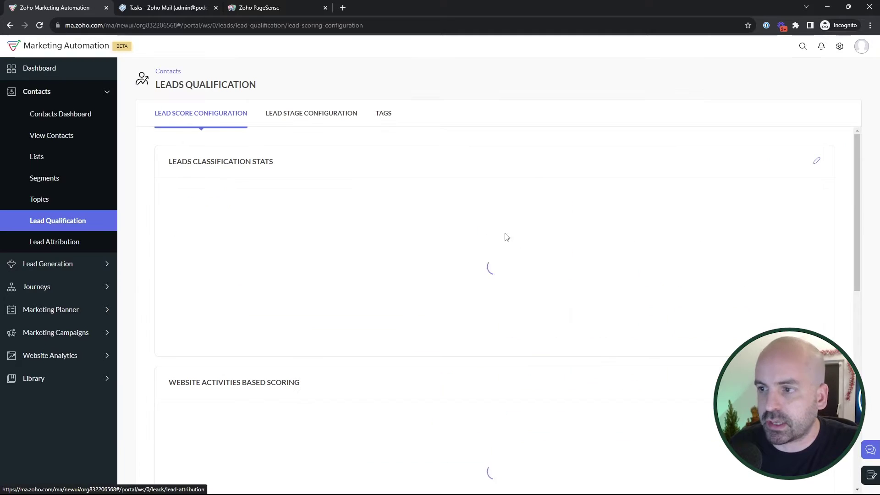
click(64, 245)
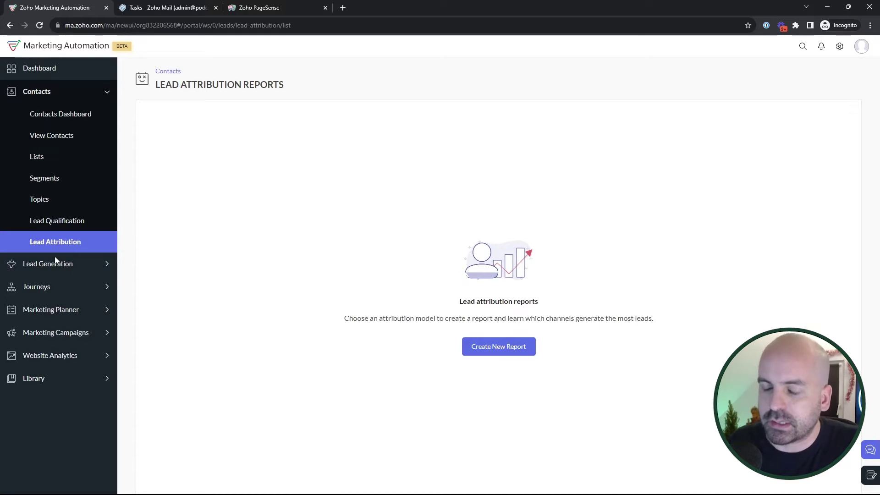
click(48, 124)
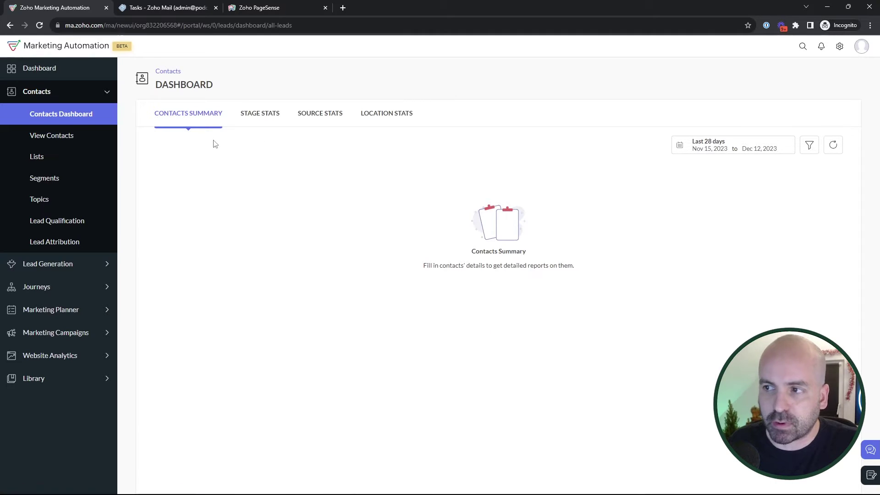
click(37, 158)
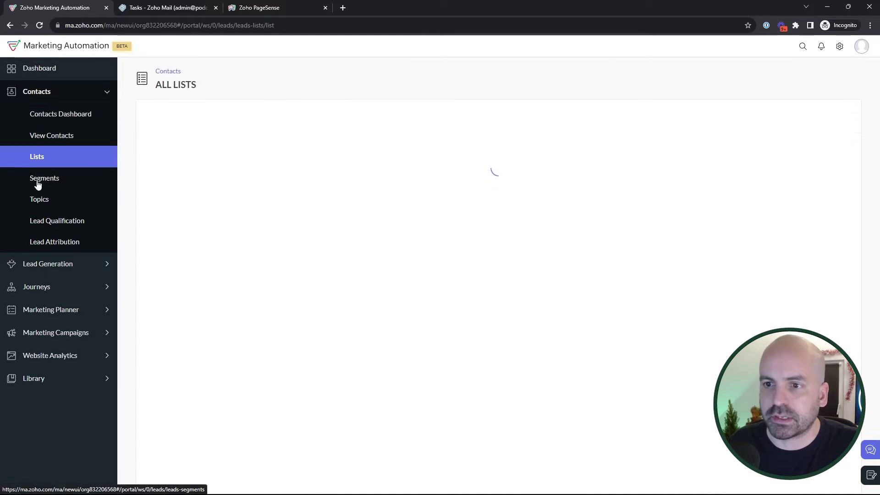
click(37, 183)
click(44, 201)
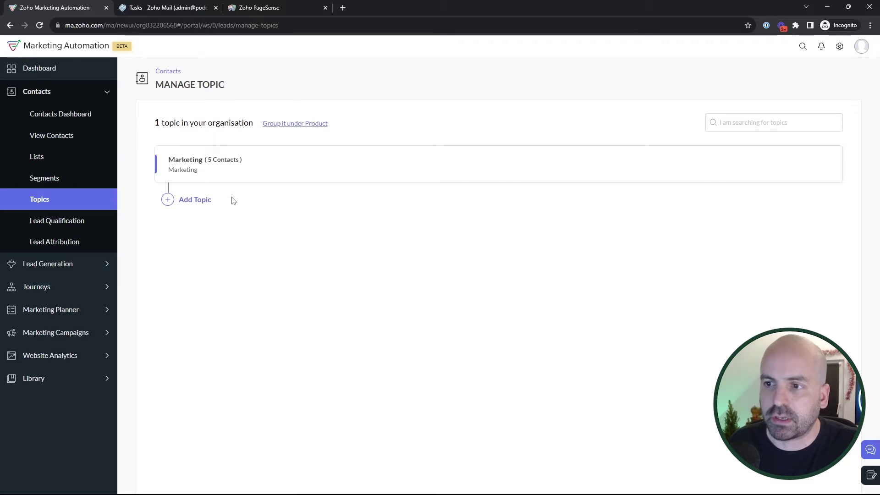
click(68, 266)
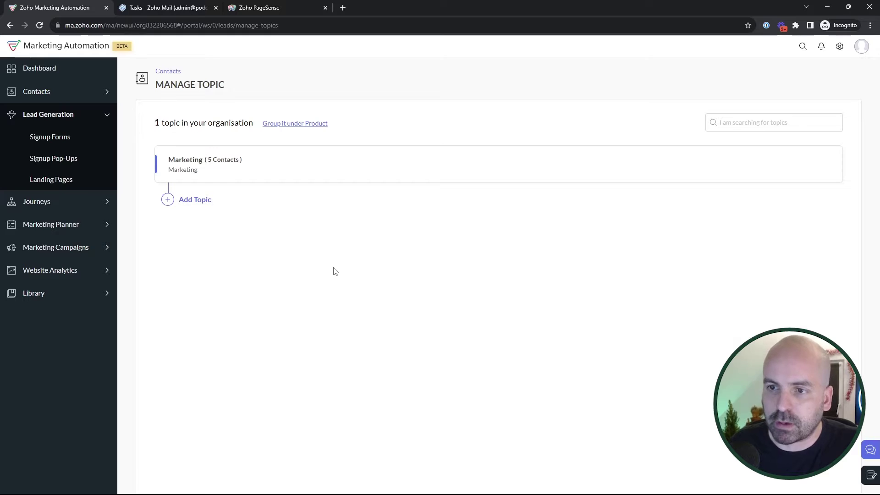
Step: Open the Signup Forms list under Lead Generation
click(50, 136)
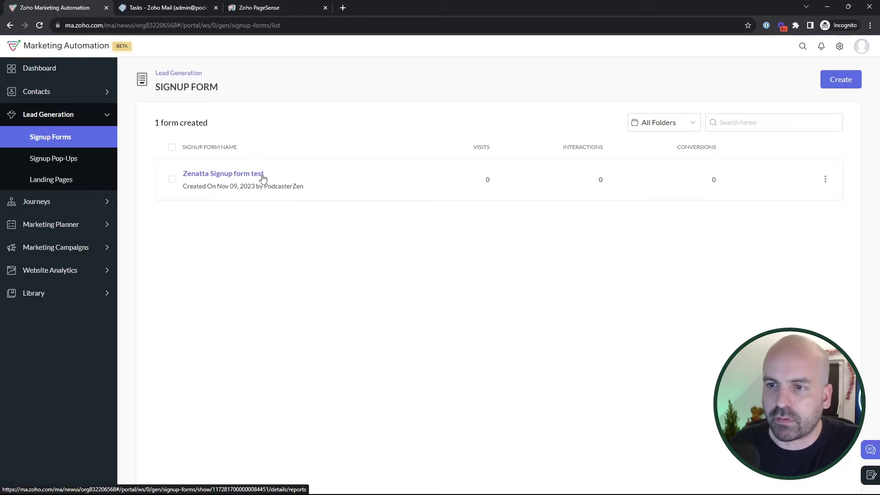
click(90, 91)
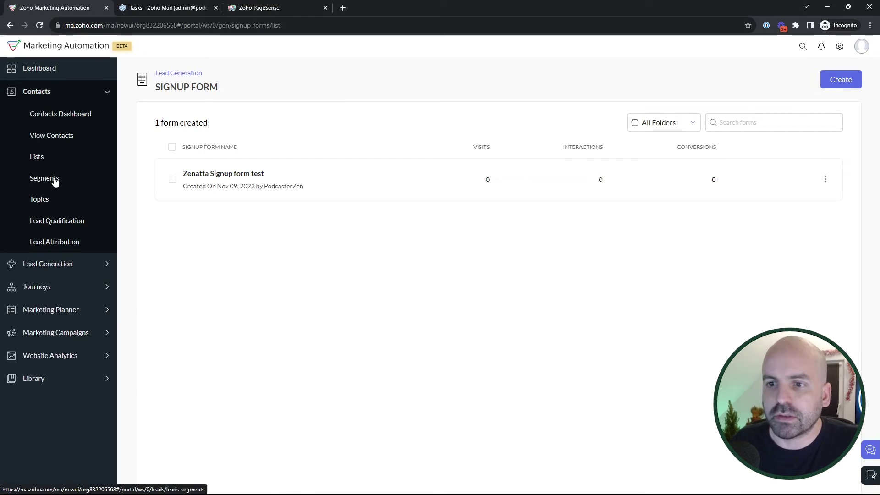
click(99, 94)
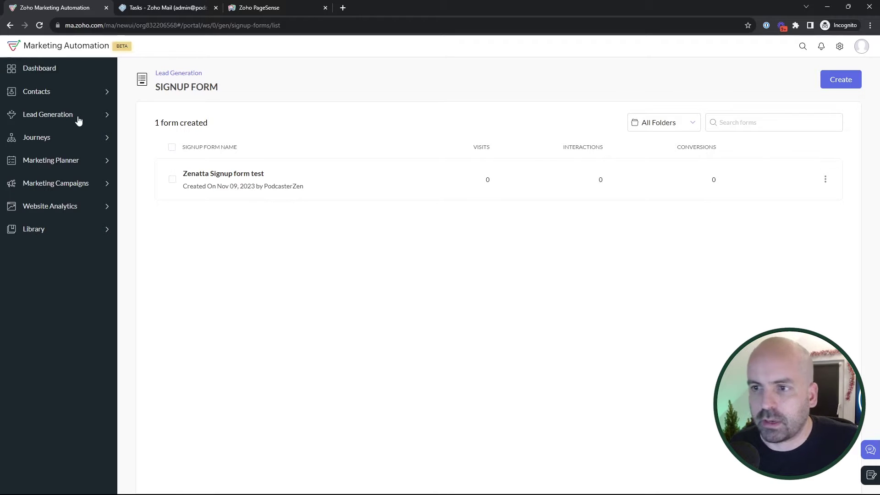
Step: Open the journeys list and bring up the Test journey in the builder
click(71, 127)
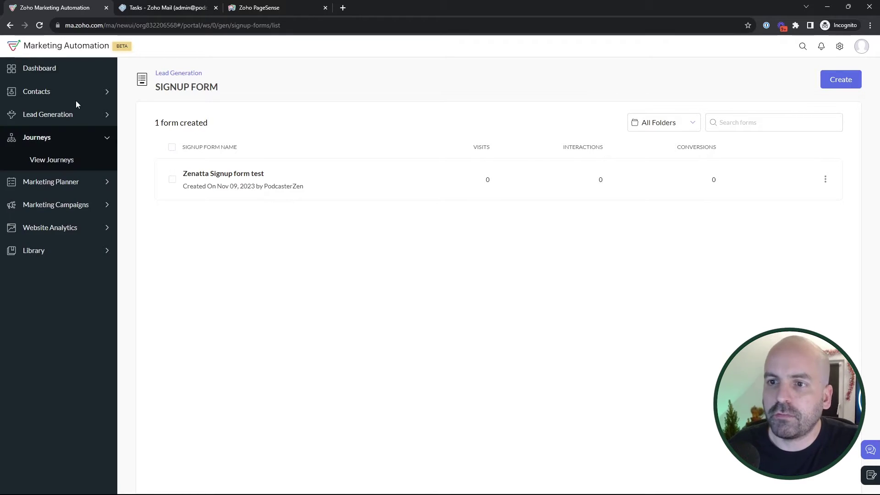
click(73, 114)
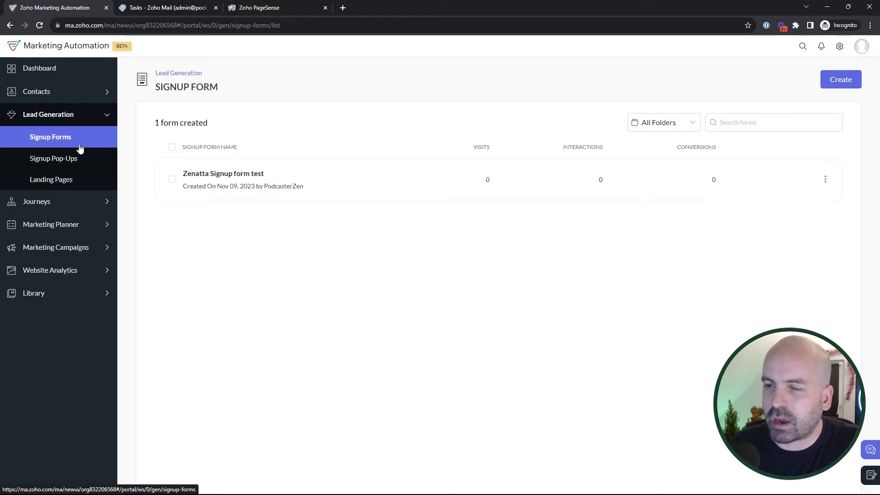
click(68, 205)
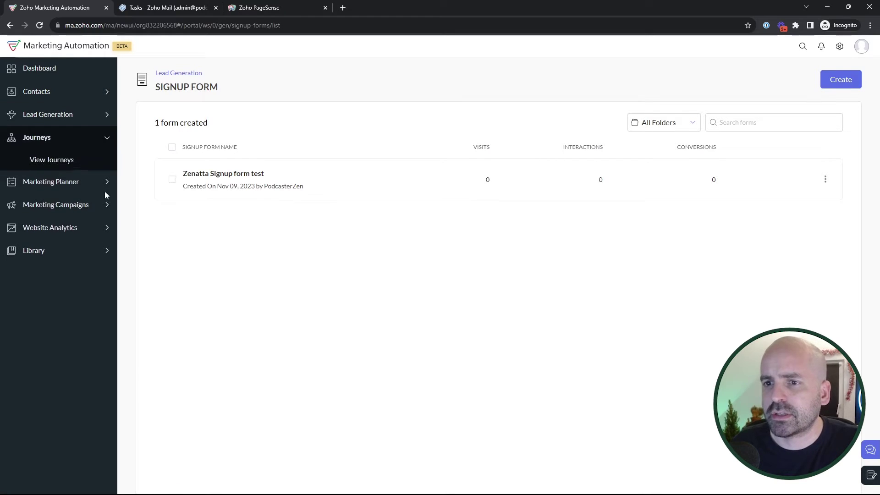
click(65, 162)
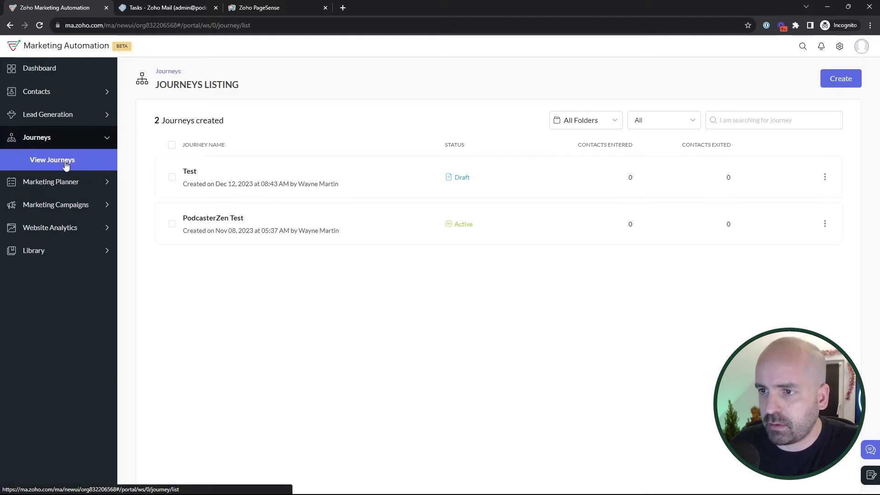
click(194, 176)
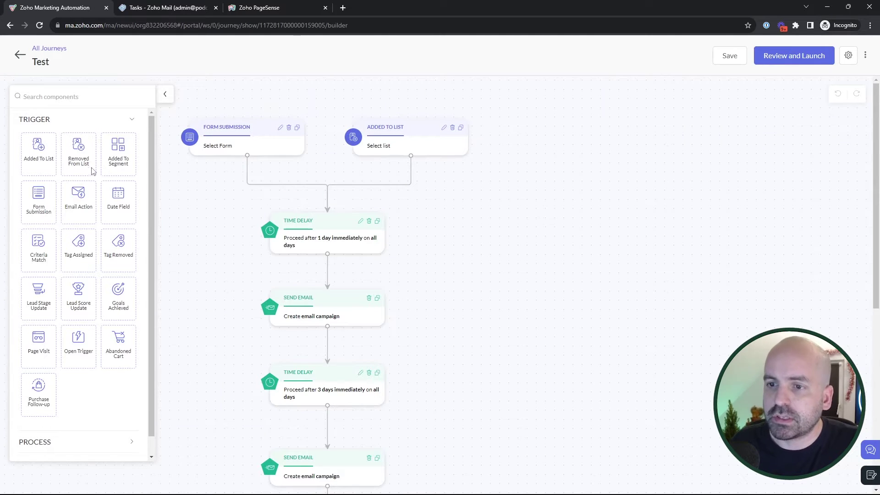
Step: Reconnect the Form Submission trigger to the first Time Delay in the Test journey
scroll(94, 170, down, 1)
click(65, 426)
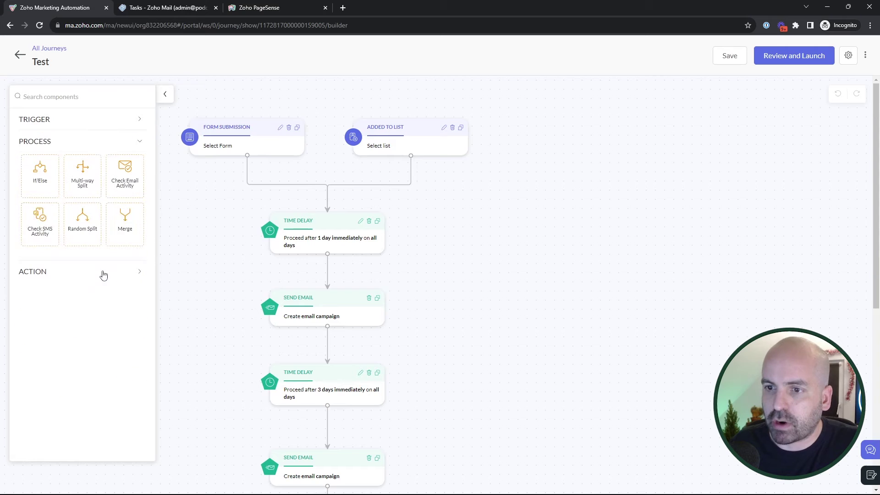
click(82, 274)
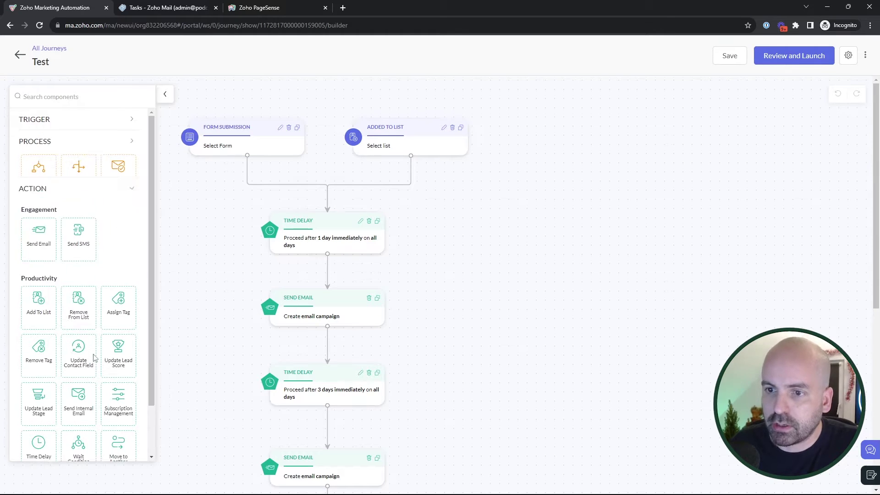
scroll(123, 207, down, 3)
scroll(124, 360, up, 3)
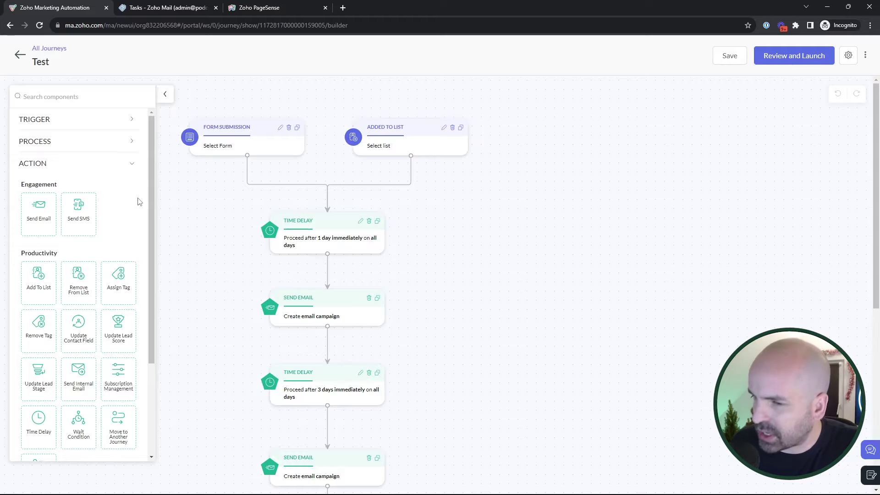
mouse_move(292, 193)
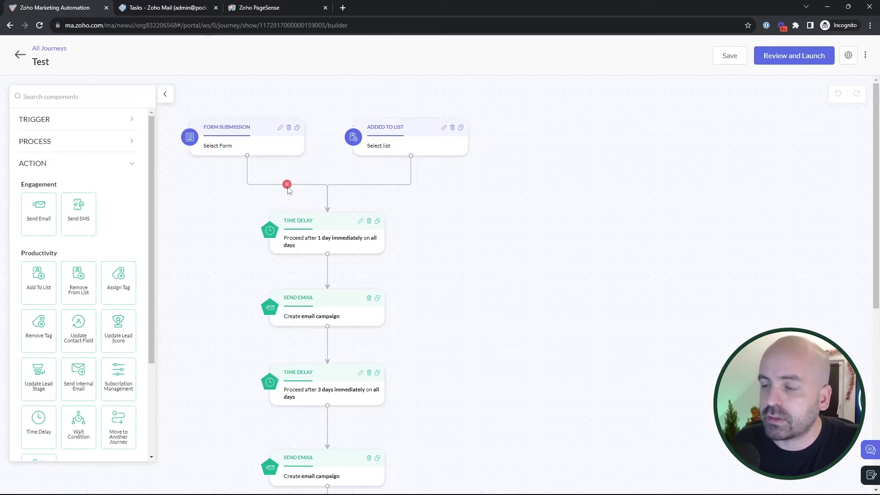
click(287, 184)
drag(248, 157, 327, 220)
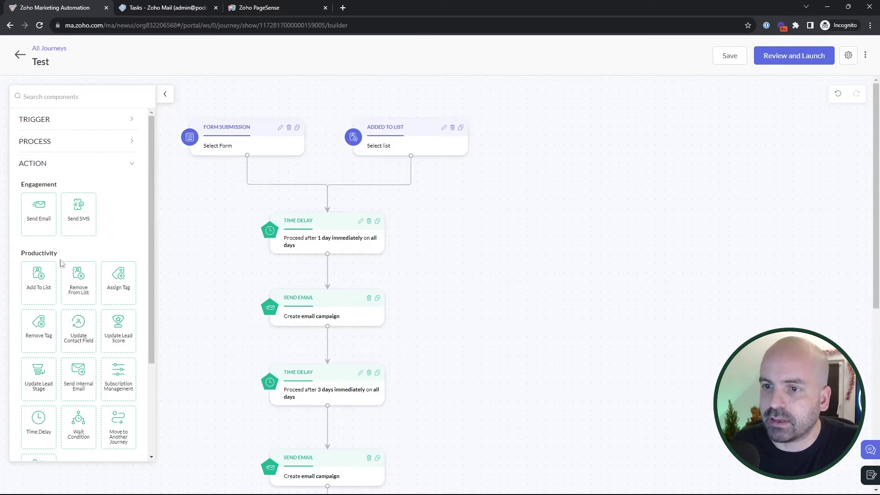
Step: Add Send SMS, Update Contact Field and Send Internal Email steps to the journey canvas
drag(91, 214, 508, 257)
scroll(90, 207, down, 3)
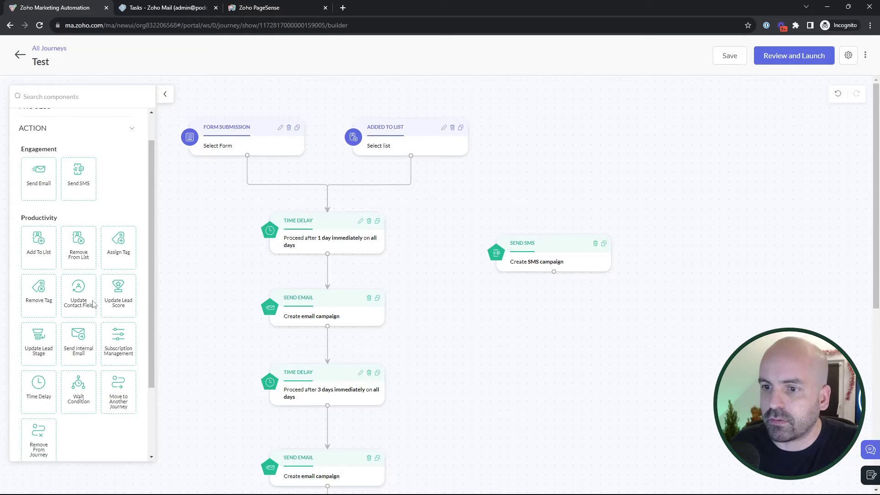
drag(90, 207, 545, 341)
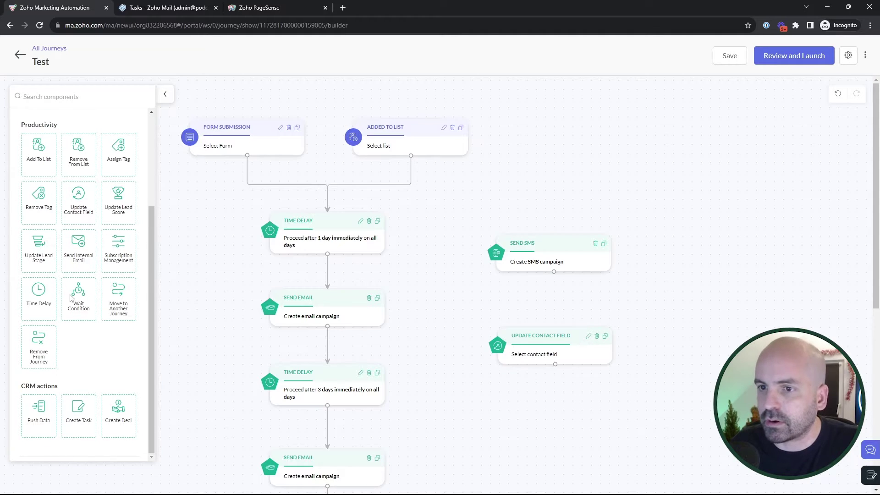
scroll(73, 297, up, 2)
drag(77, 332, 578, 148)
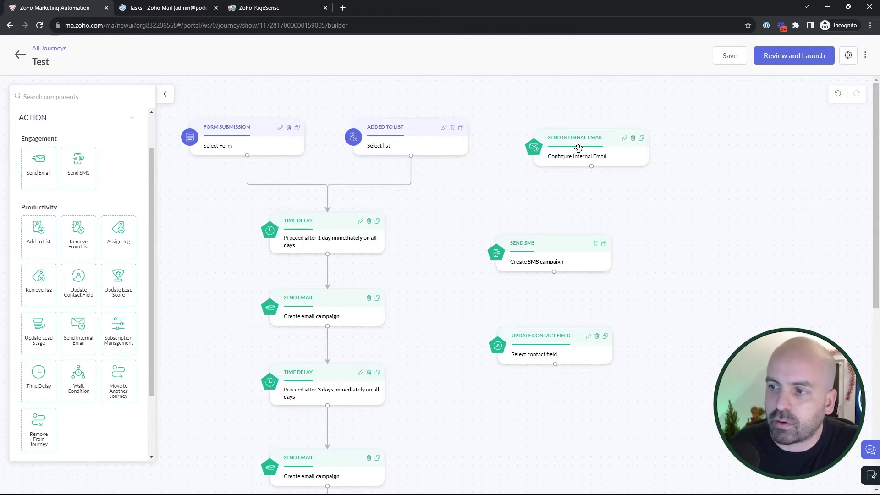
click(624, 139)
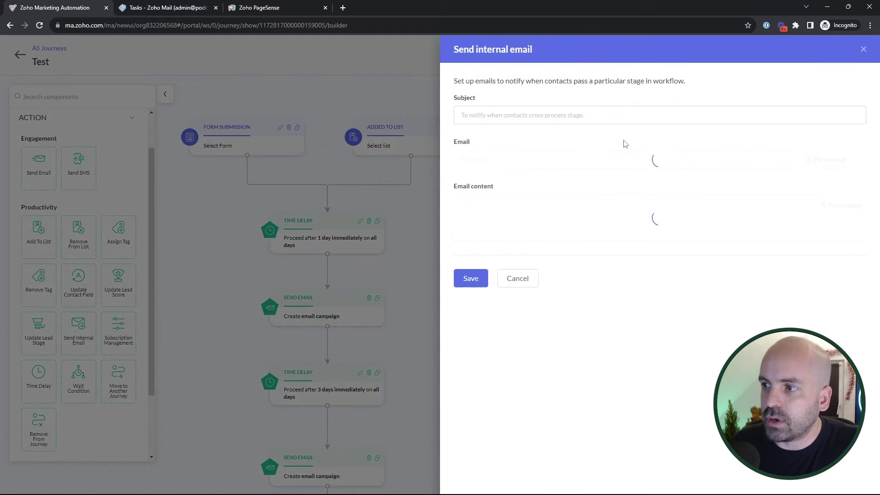
Step: Cancel the internal email settings, reopen the Test journey, then return to Journeys Listing
click(518, 278)
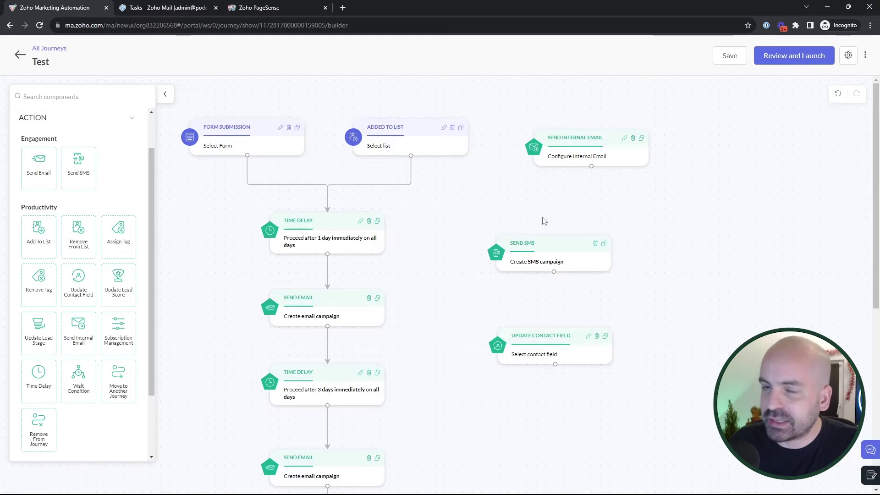
click(20, 55)
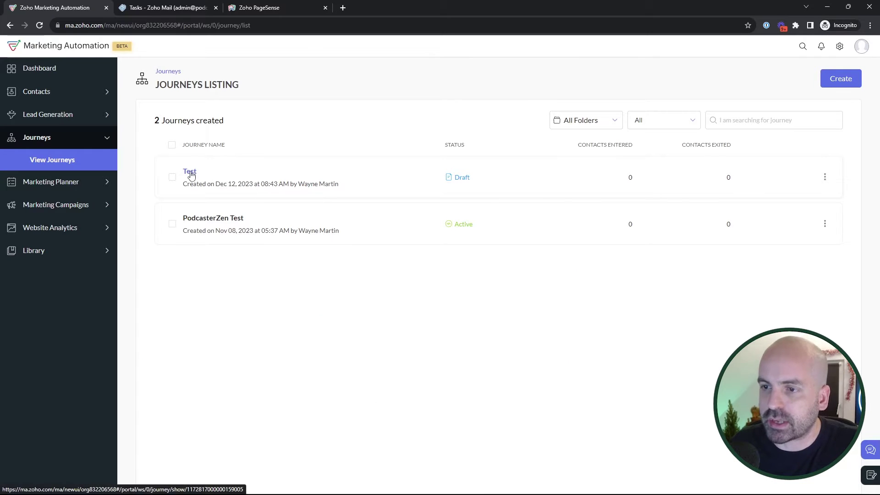
click(191, 171)
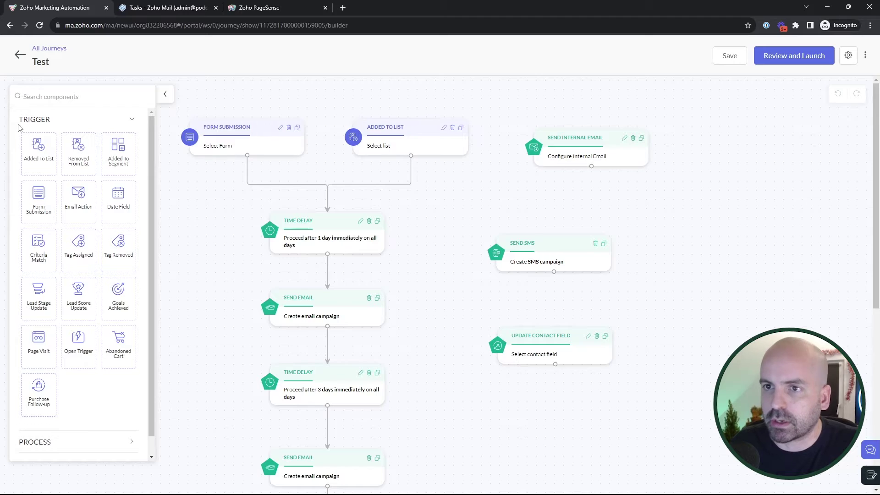
key(alt+Left)
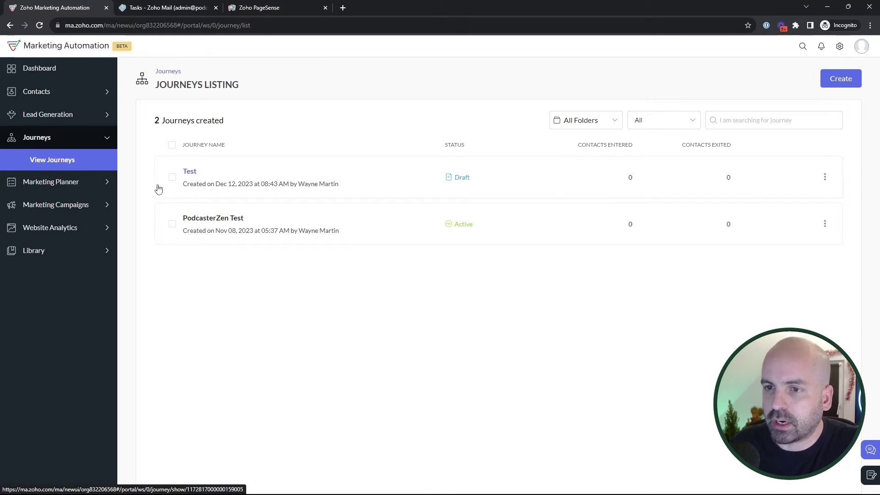
Step: View the Podcaster Zen Q4 Marketing plan as Kanban and Planner, then switch to Zoho Tasks
click(86, 183)
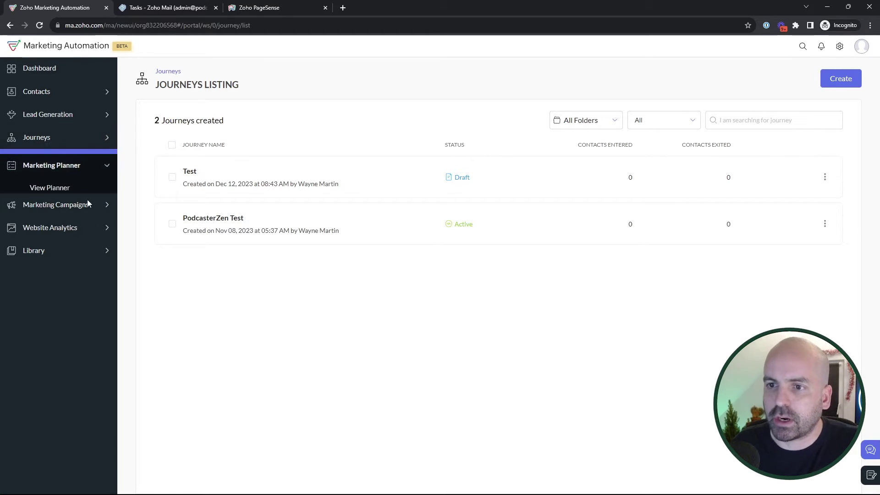
click(56, 185)
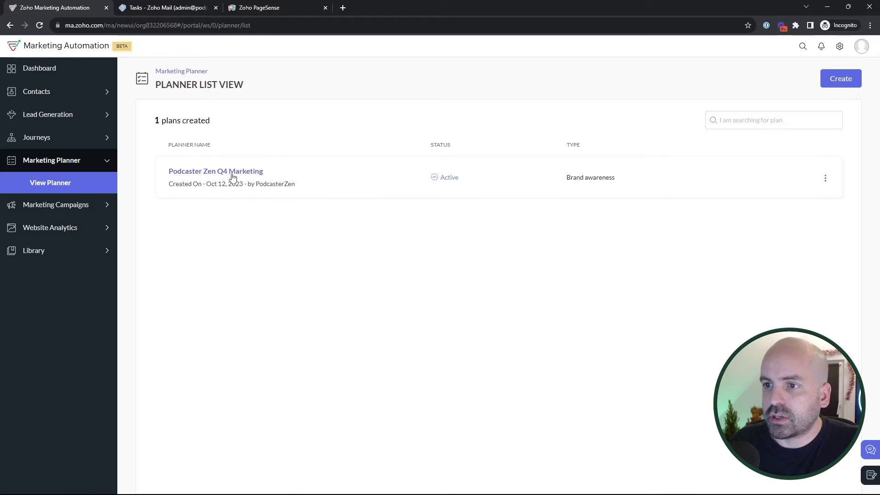
click(230, 176)
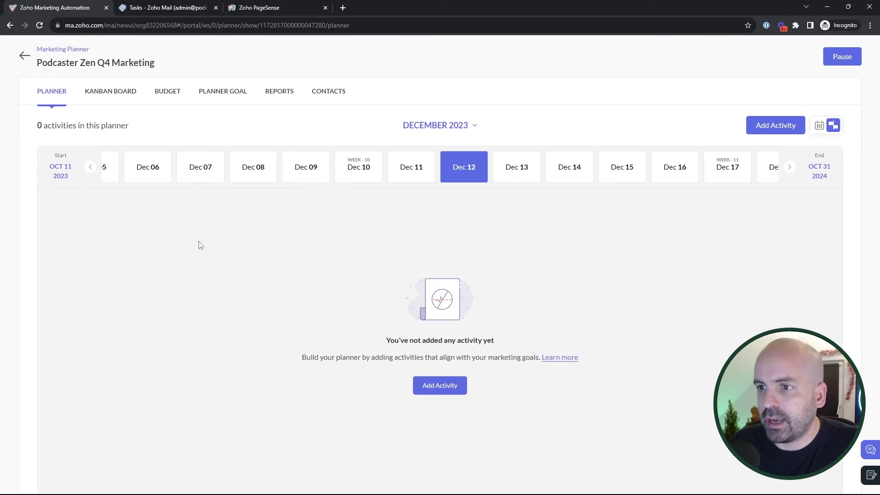
click(123, 100)
click(54, 91)
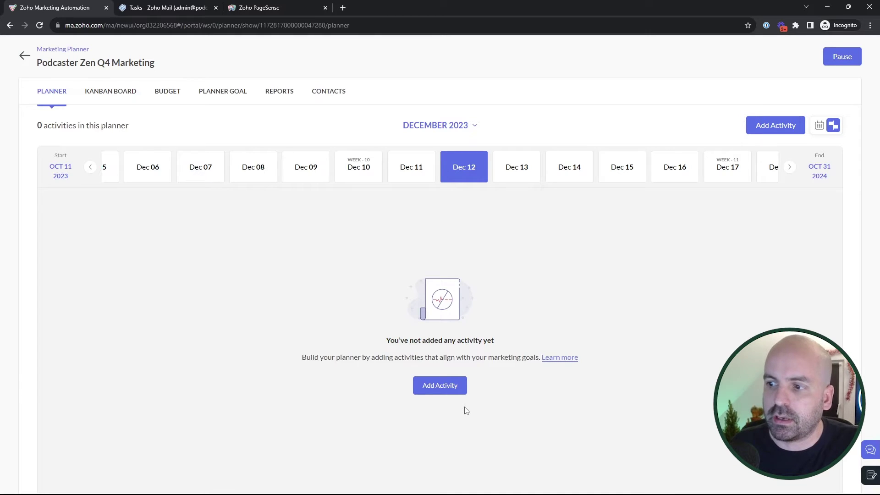
click(24, 61)
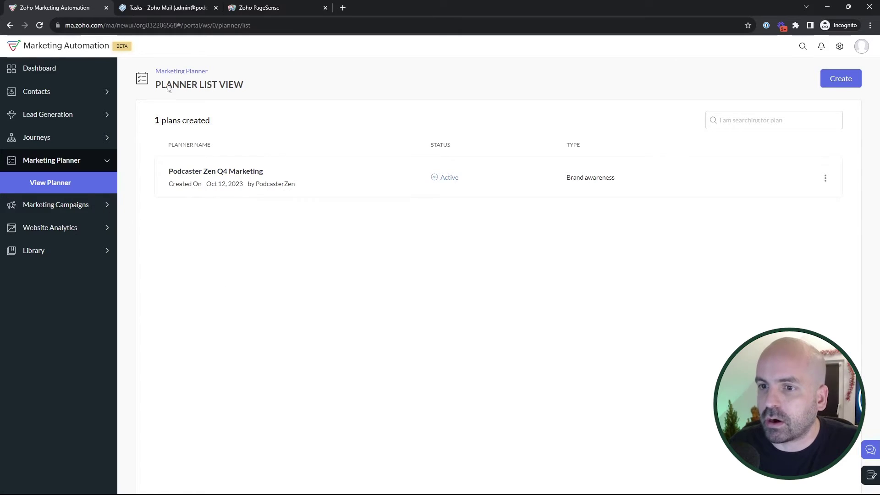
click(164, 5)
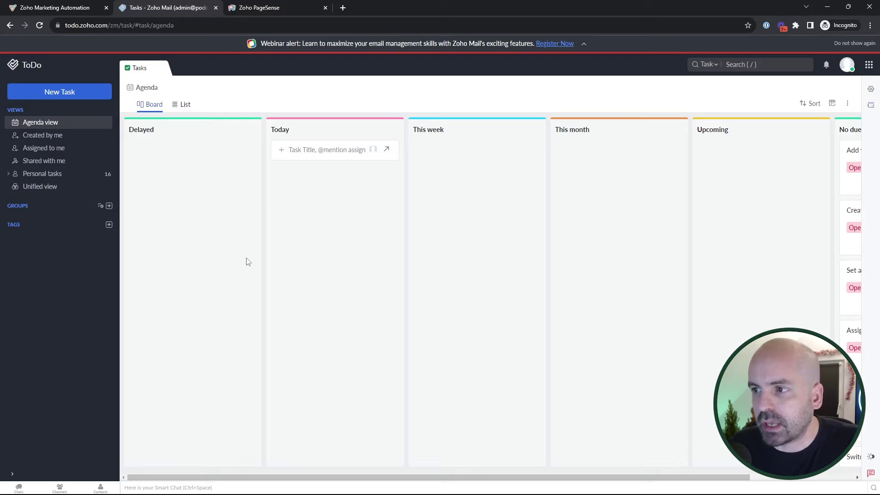
click(81, 6)
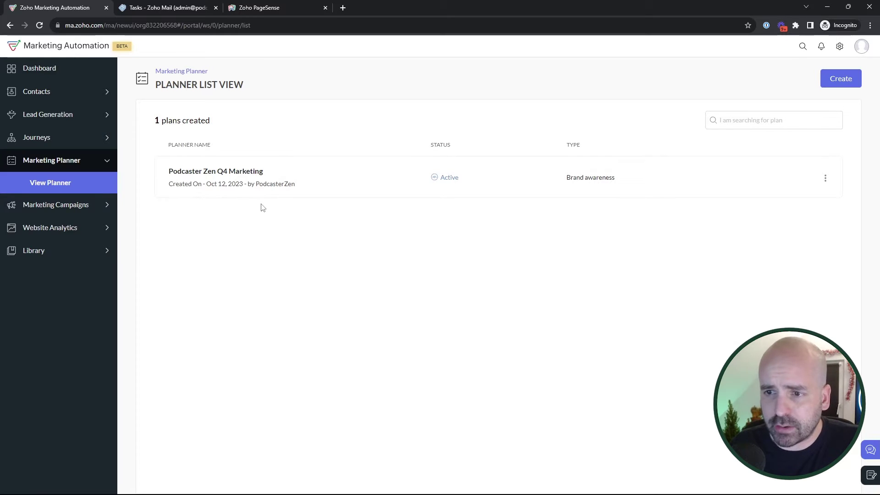
Step: Open the Email campaigns list and glance at the existing Test campaign
click(82, 209)
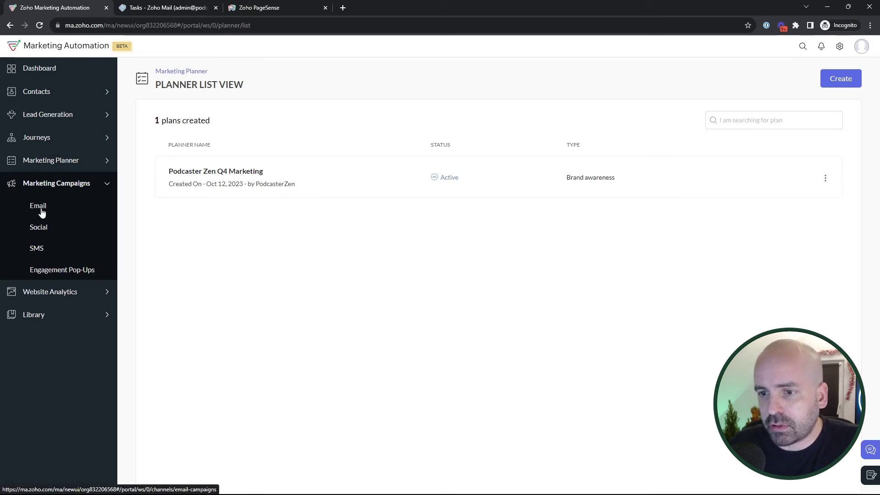
click(42, 210)
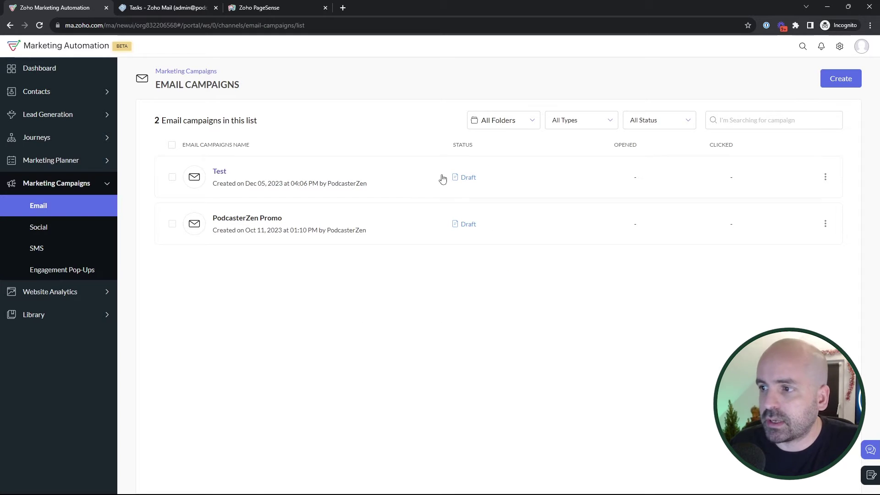
click(219, 171)
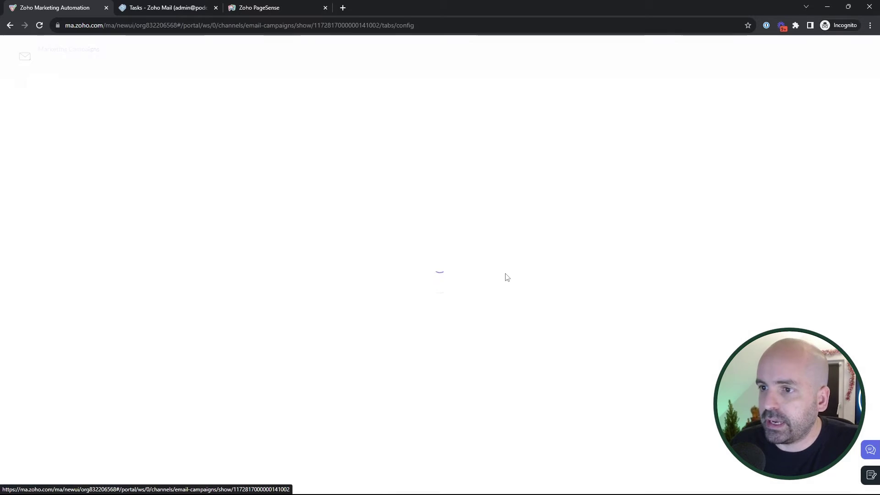
key(alt+Left)
Step: Create a Simple Email campaign named 'Test Campaign' and save it
click(831, 78)
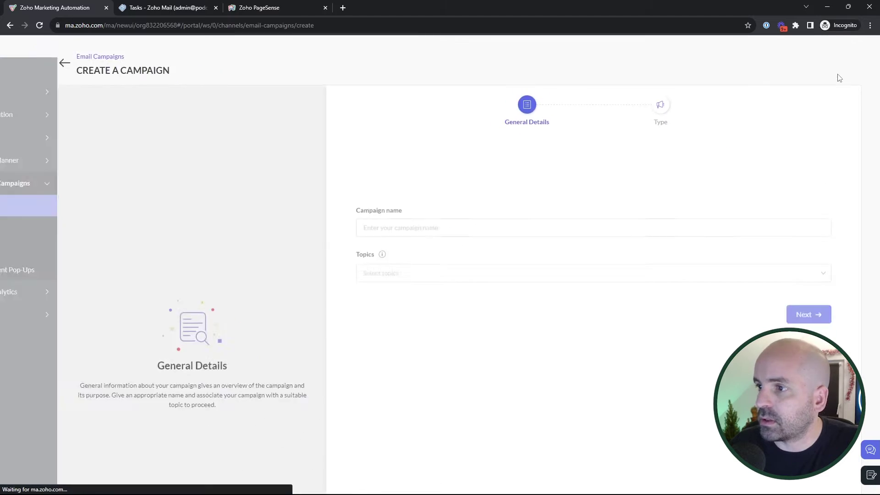
click(404, 158)
text(T)
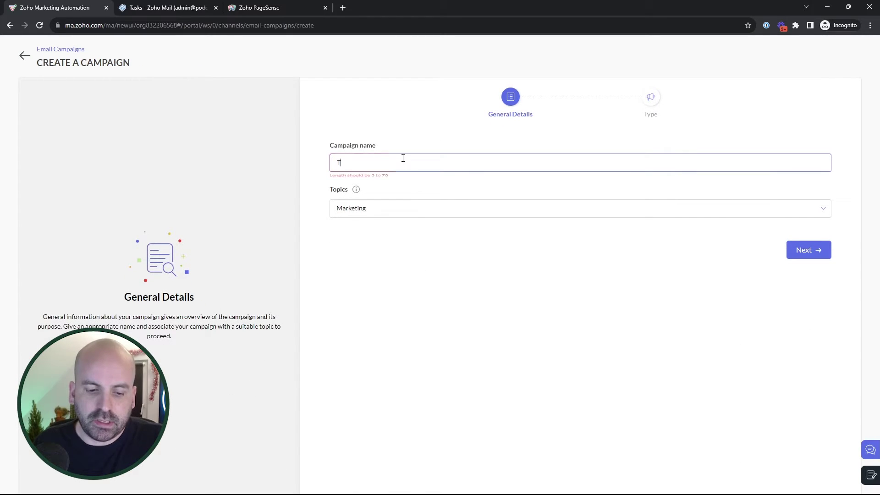
text(est Campaign)
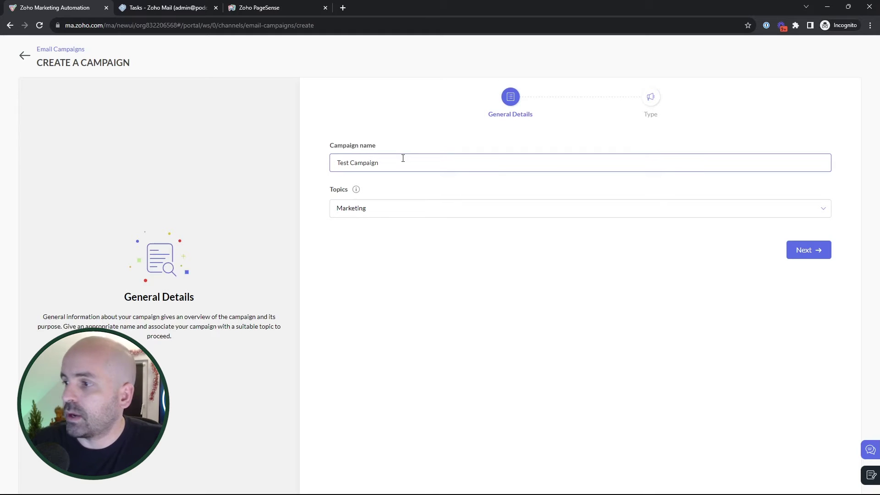
click(813, 258)
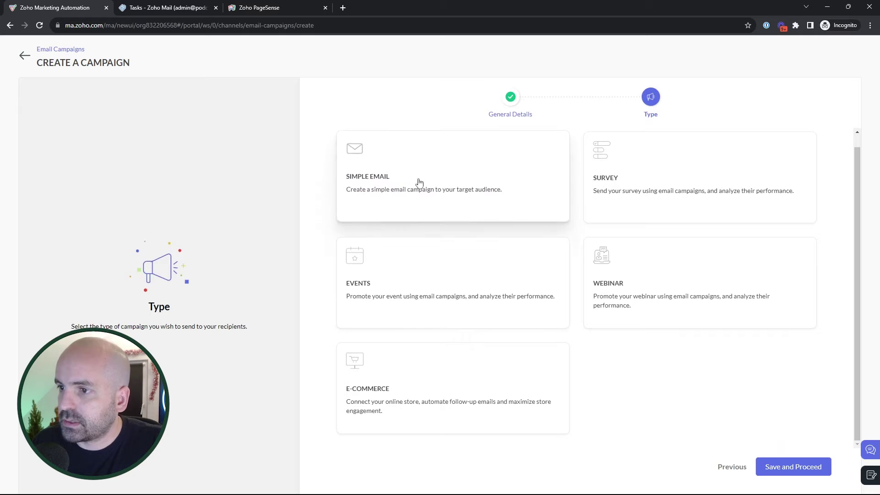
click(419, 183)
click(792, 469)
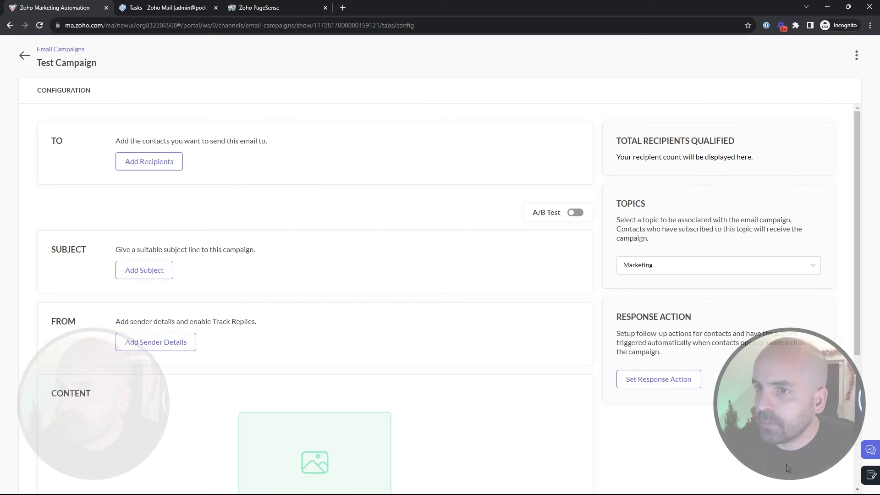
scroll(412, 246, down, 4)
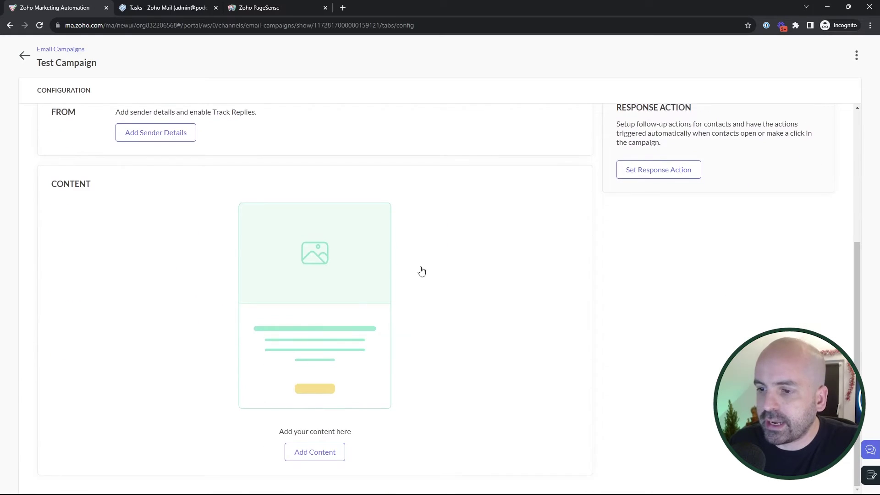
scroll(426, 282, up, 3)
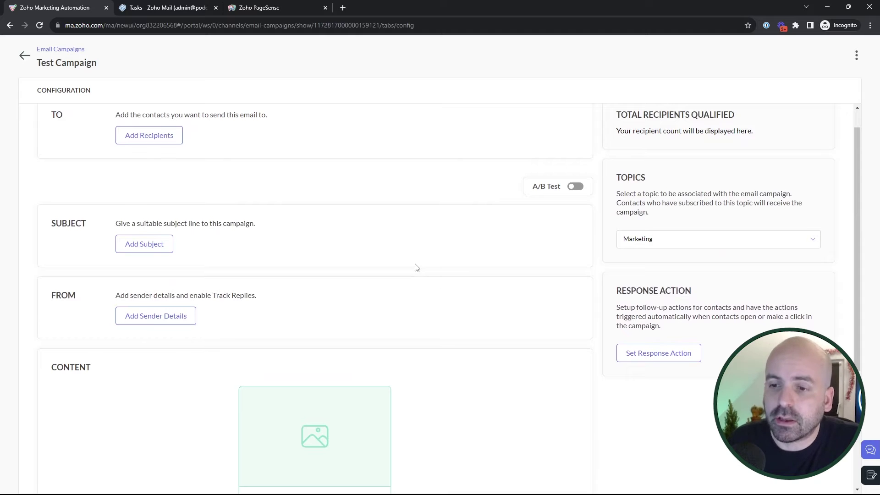
scroll(401, 257, down, 4)
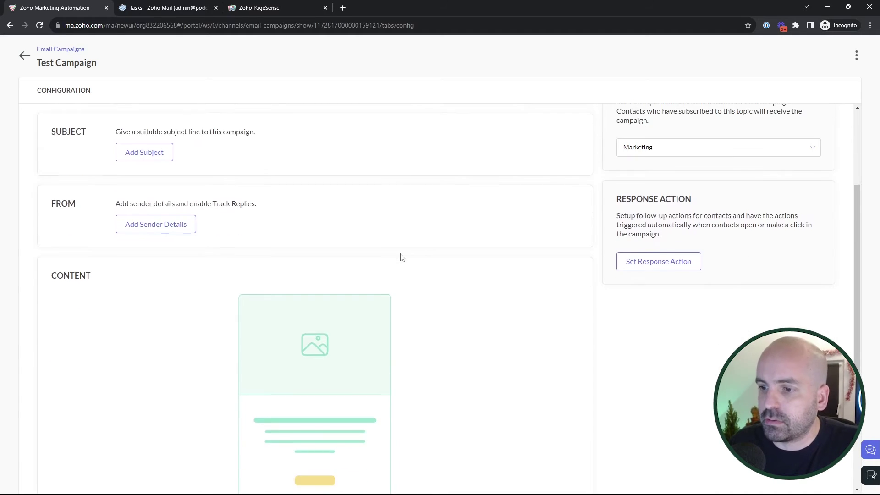
scroll(469, 327, up, 5)
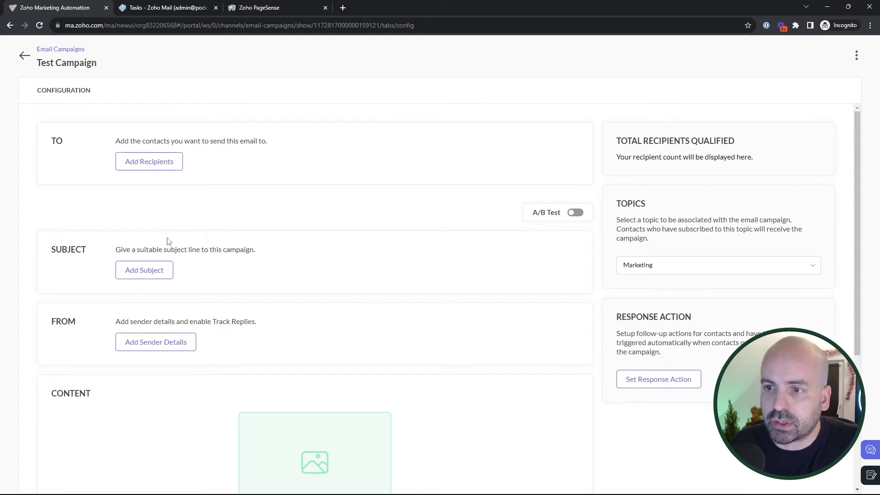
scroll(271, 231, down, 4)
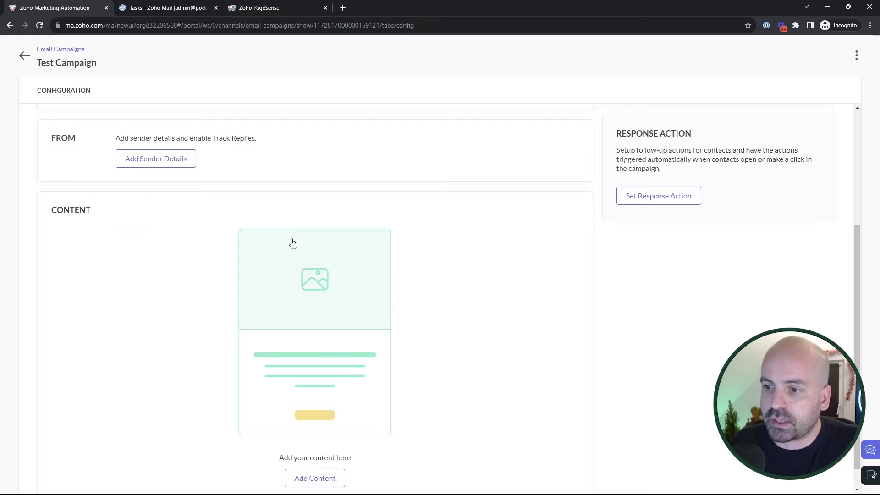
click(674, 197)
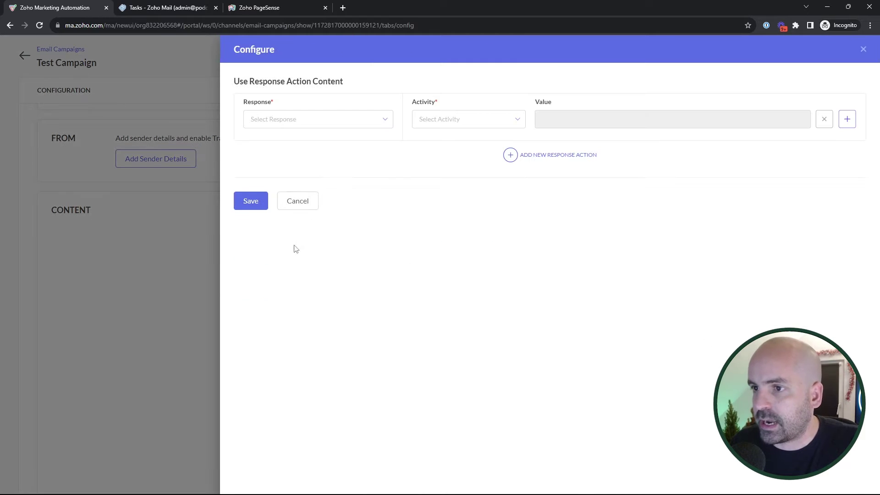
click(369, 120)
click(300, 202)
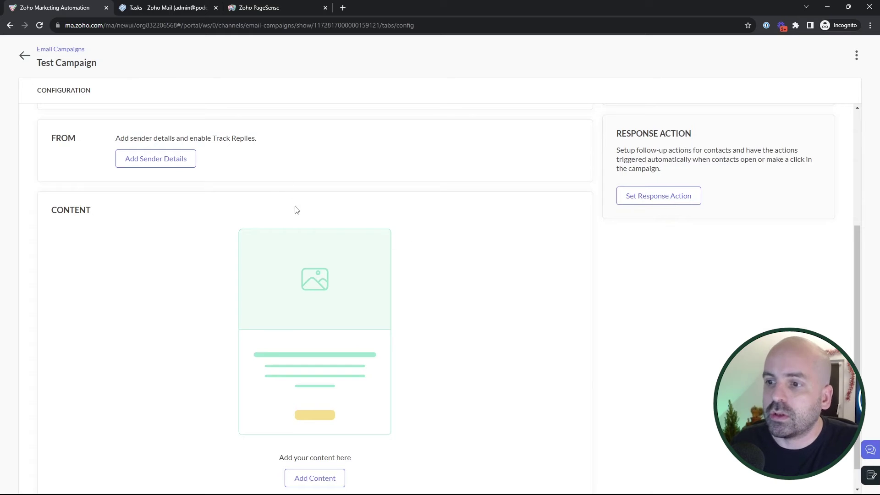
scroll(391, 254, up, 4)
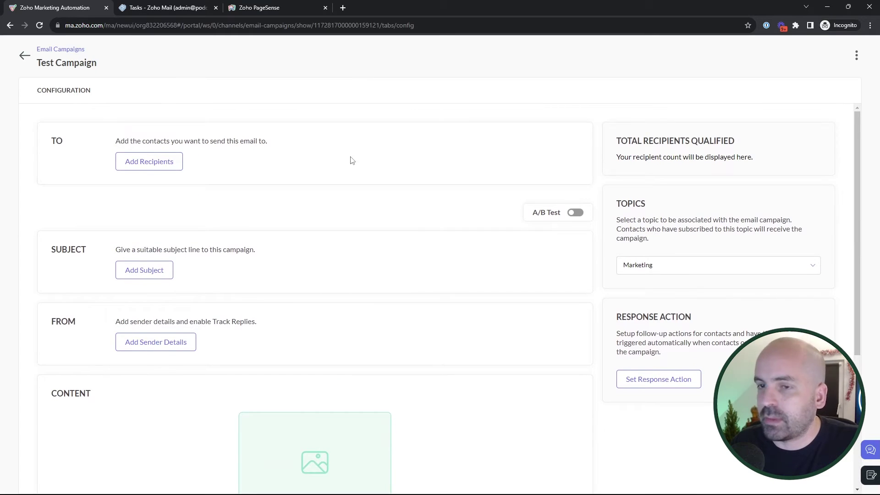
scroll(289, 305, down, 4)
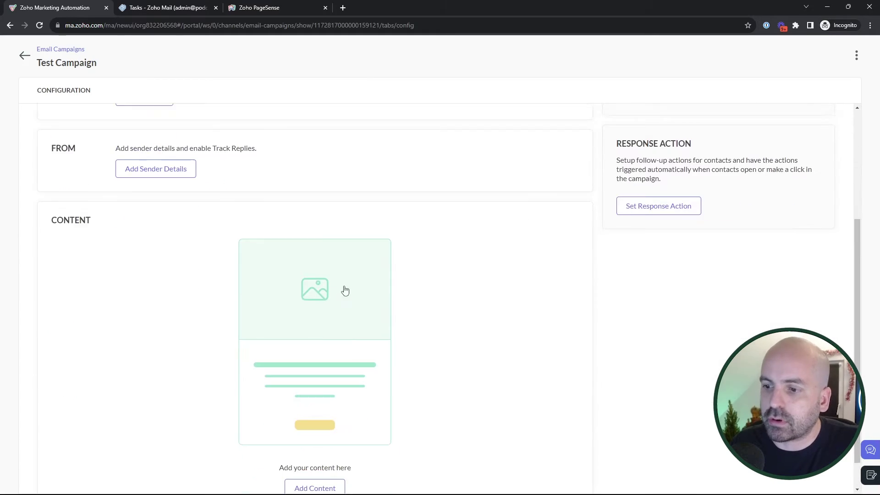
Step: Browse the Test Campaign's ready-made layouts and build-your-own content options
click(316, 476)
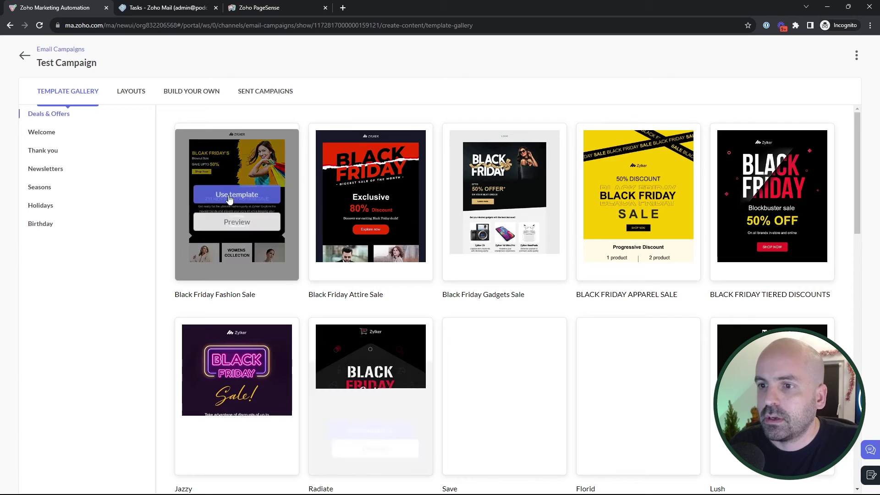
scroll(502, 280, down, 4)
scroll(321, 229, up, 4)
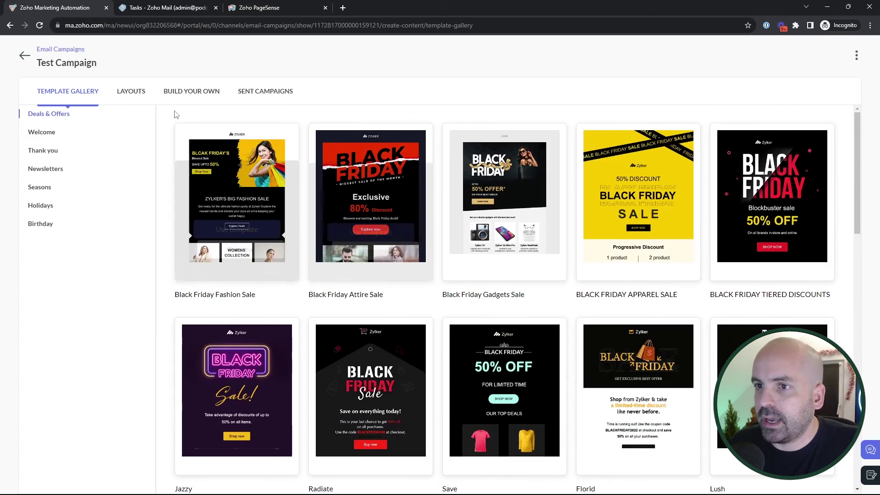
click(131, 91)
click(212, 92)
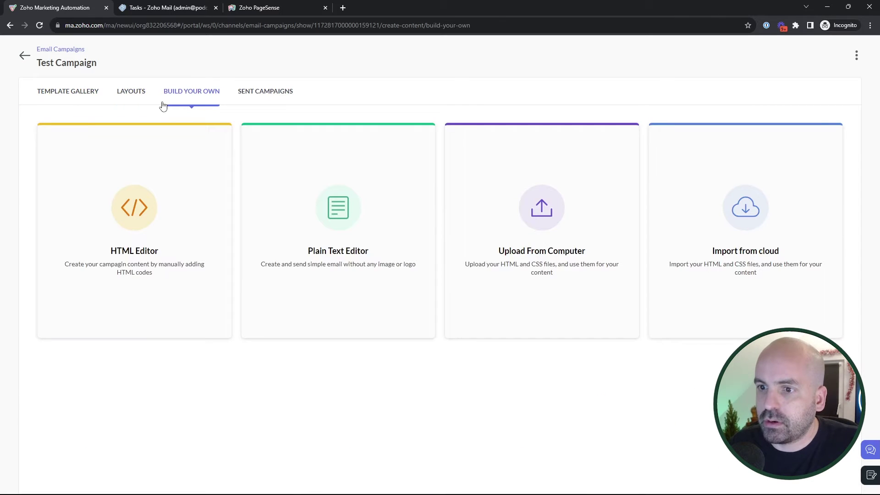
click(143, 93)
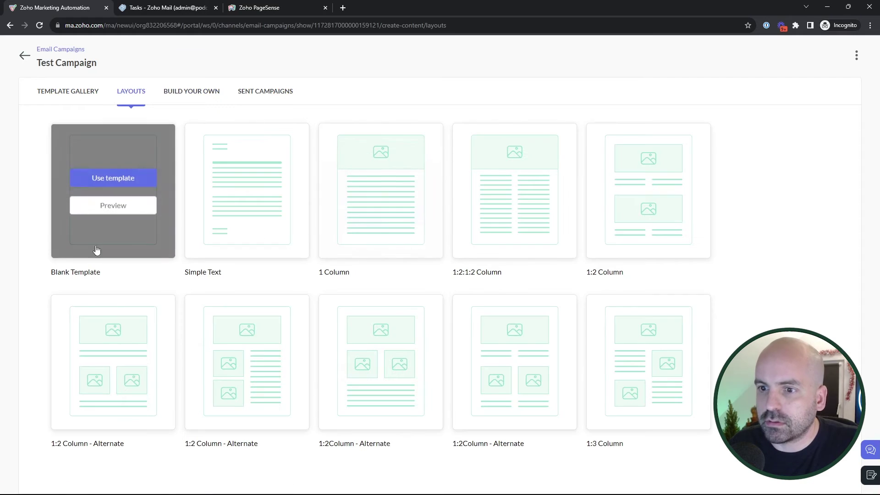
Step: Start a blank template, drop in a text block, then close the editor and layouts
click(126, 178)
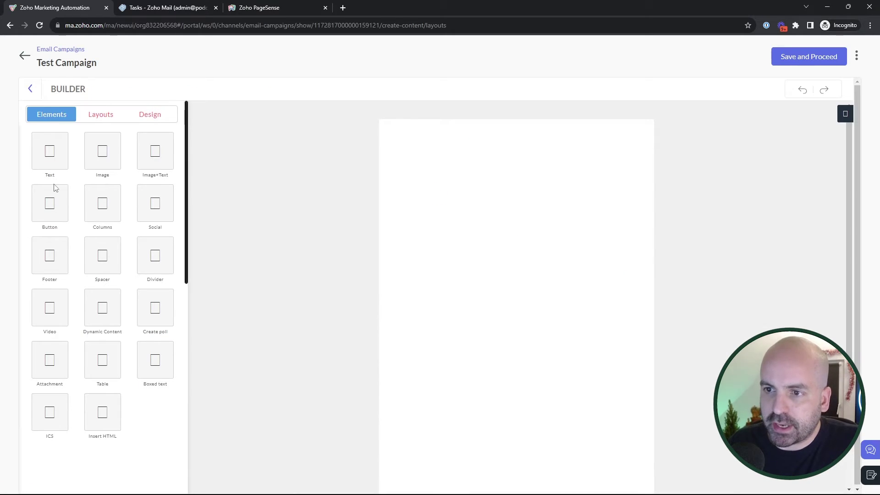
click(59, 153)
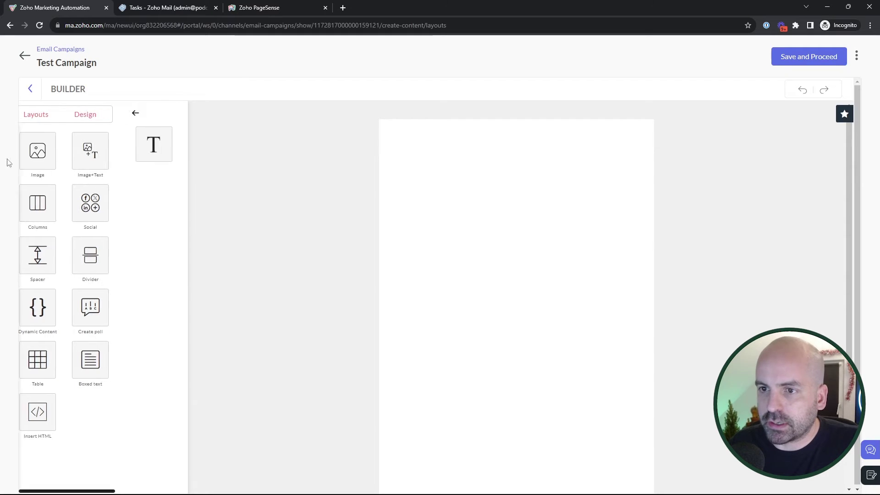
drag(142, 138, 564, 196)
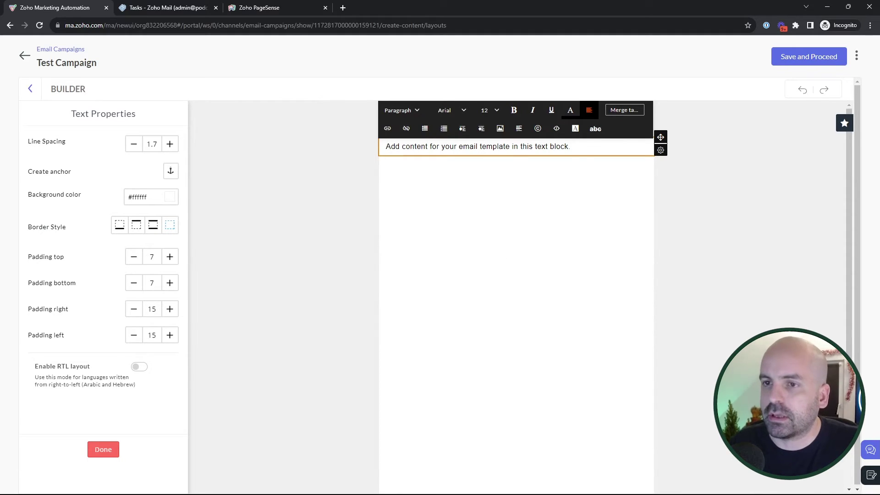
click(25, 56)
click(534, 321)
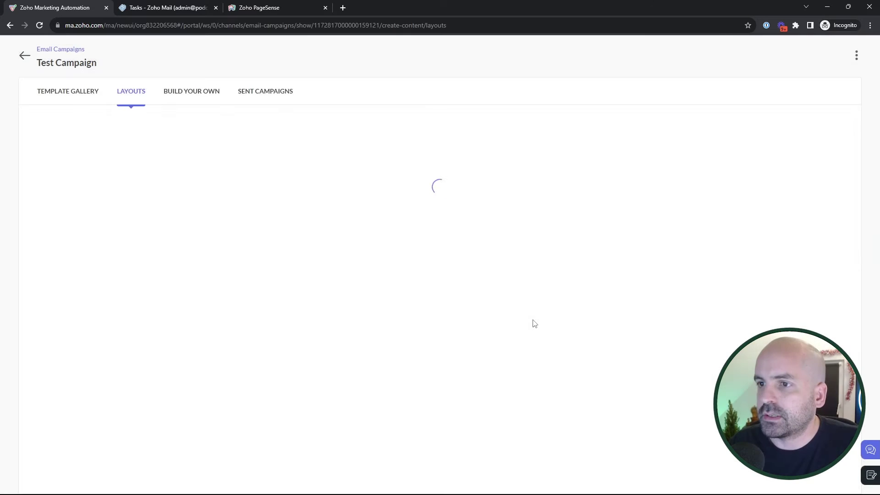
click(25, 56)
Step: Try the new Social Campaign form's Name and Choose Brand fields, then open SMS campaigns
click(26, 56)
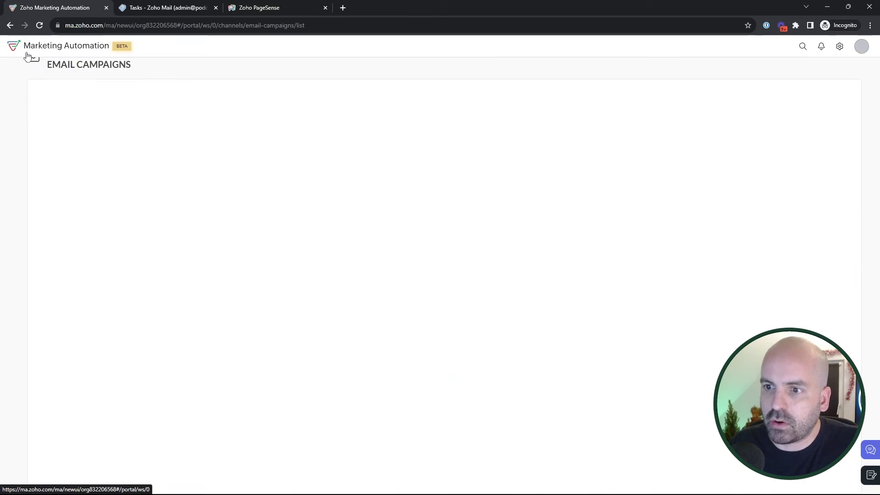
click(56, 232)
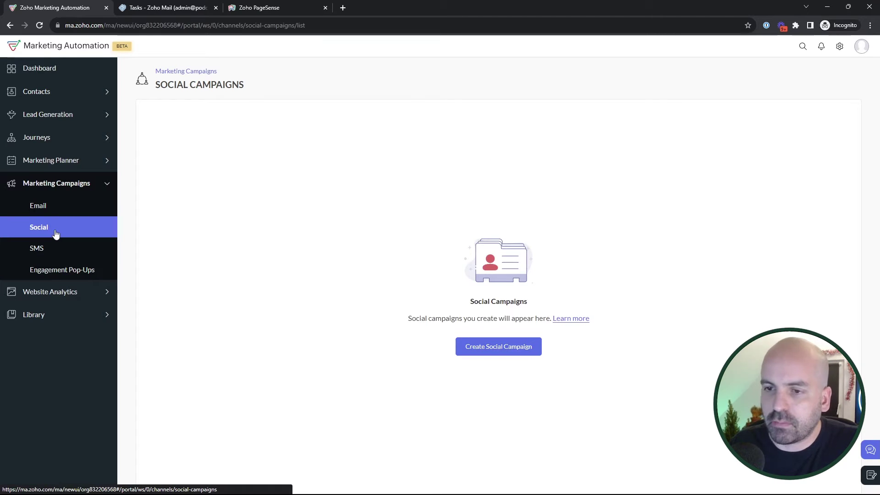
click(522, 350)
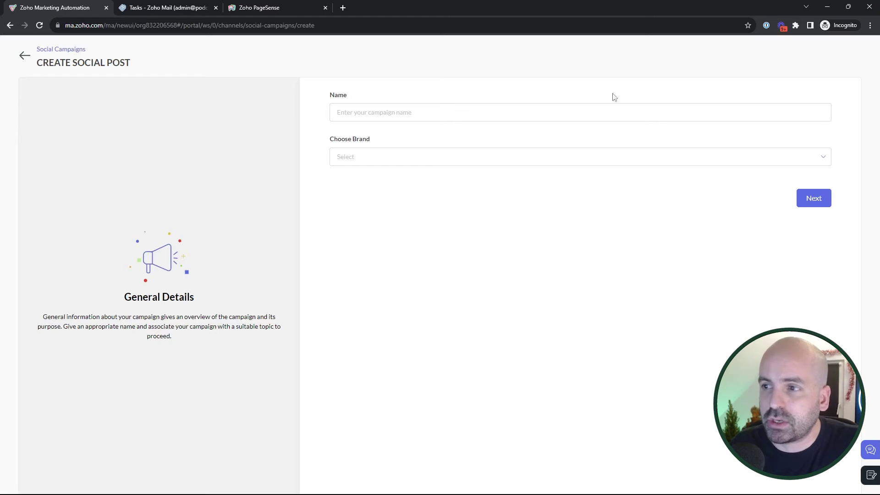
click(449, 107)
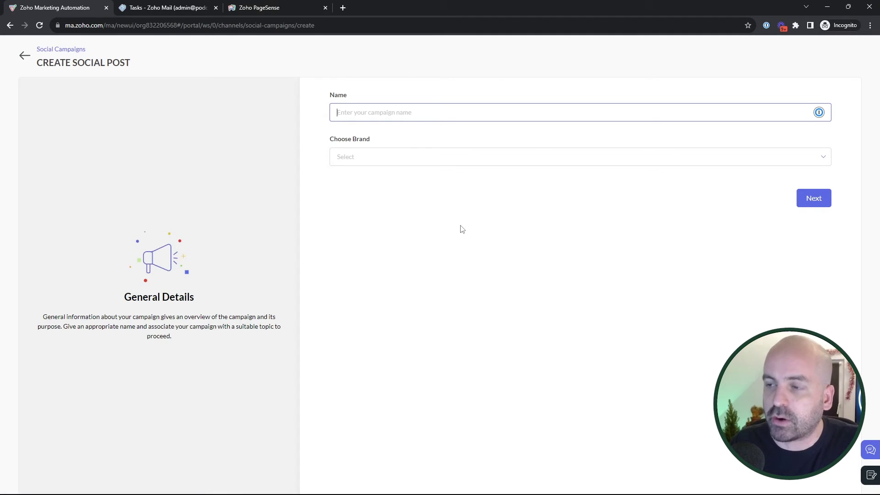
click(453, 165)
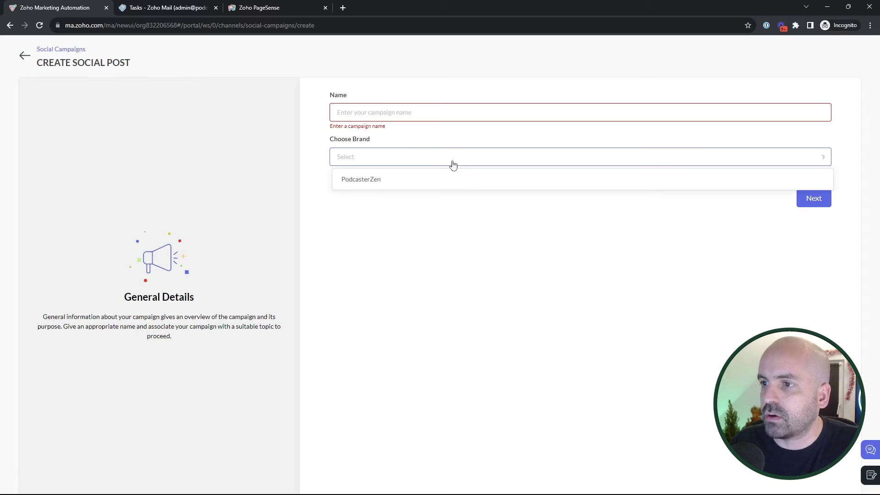
click(25, 56)
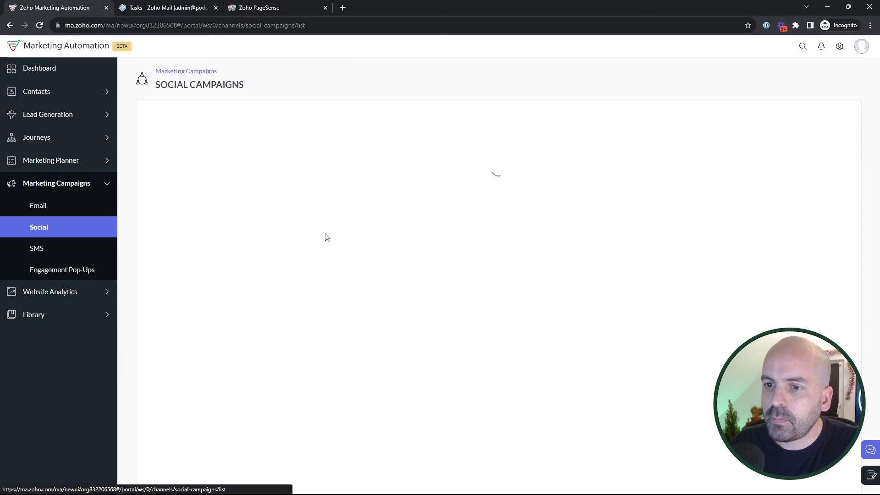
click(63, 244)
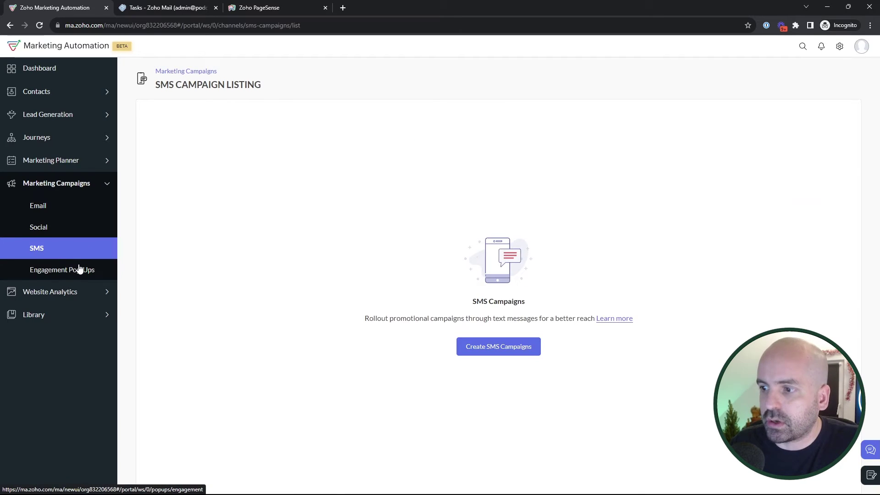
Step: Open the PopUp Test report from Engagement Pop-Ups, then return to the Popups list
click(69, 275)
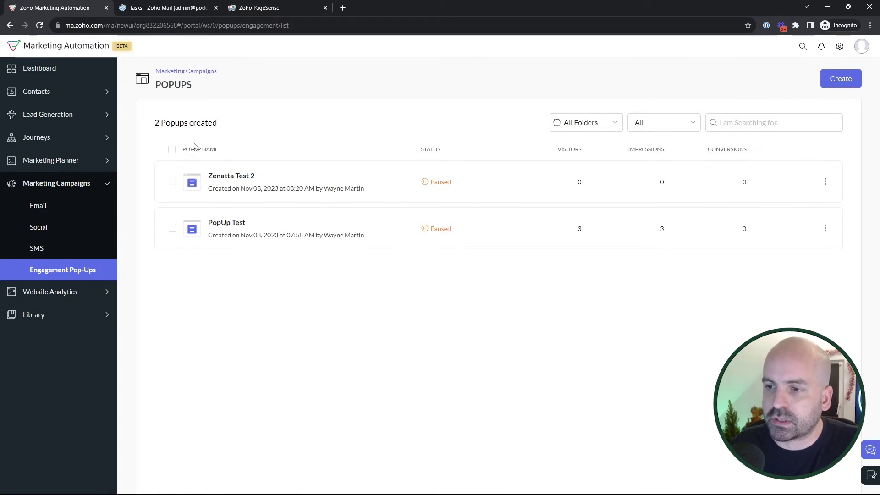
click(227, 229)
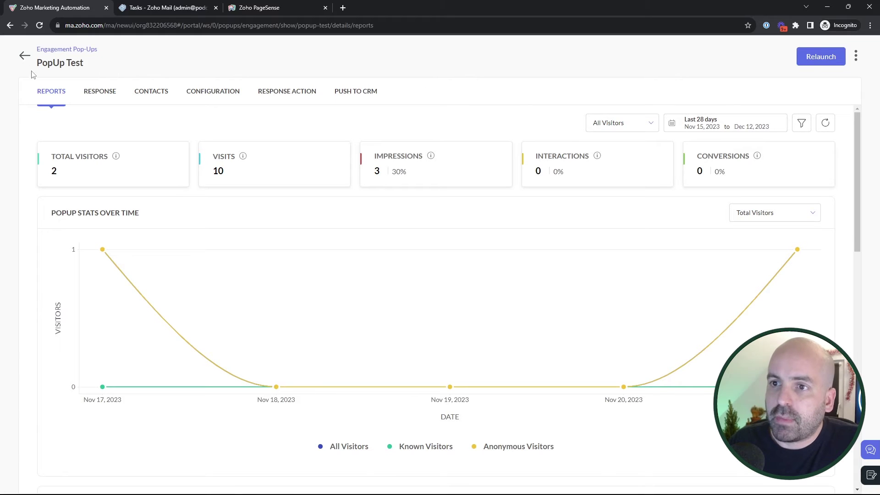
click(25, 56)
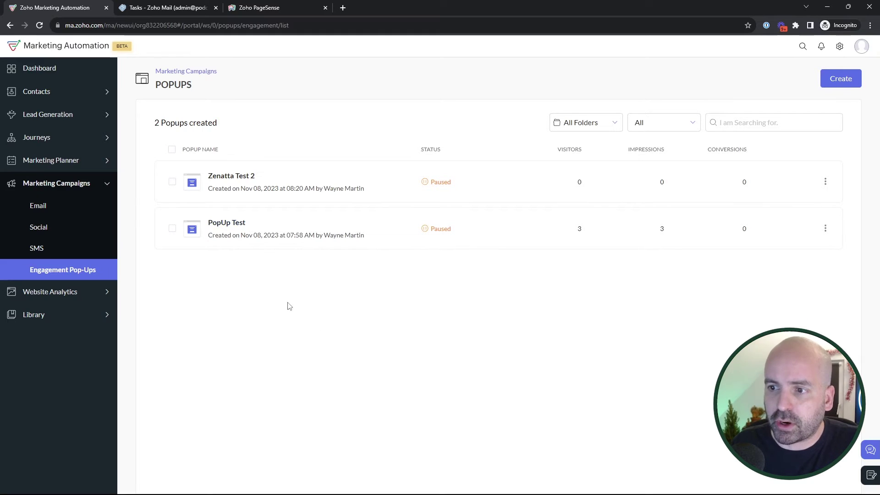
Step: Compare the Website Analytics dashboard with the PageSense dashboard
click(91, 293)
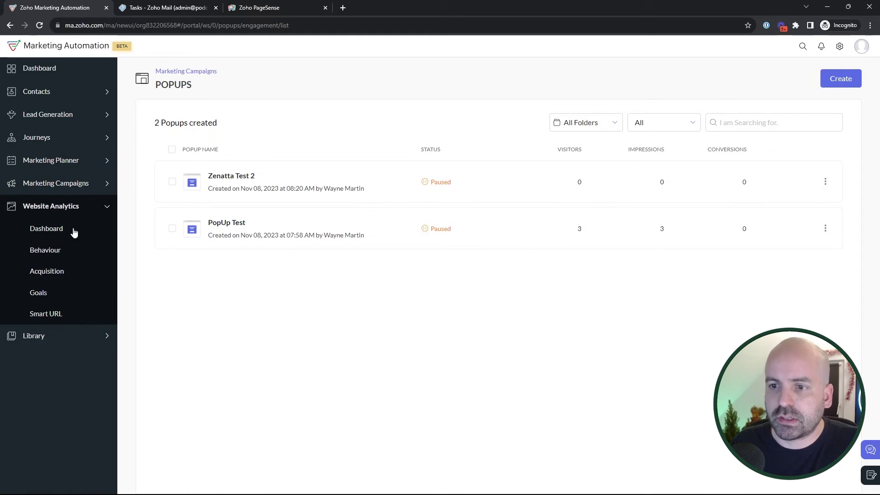
click(66, 229)
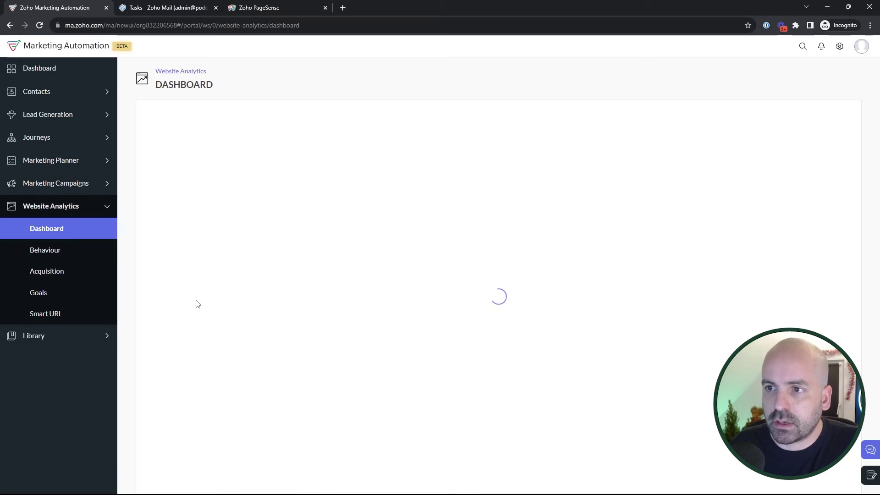
click(268, 6)
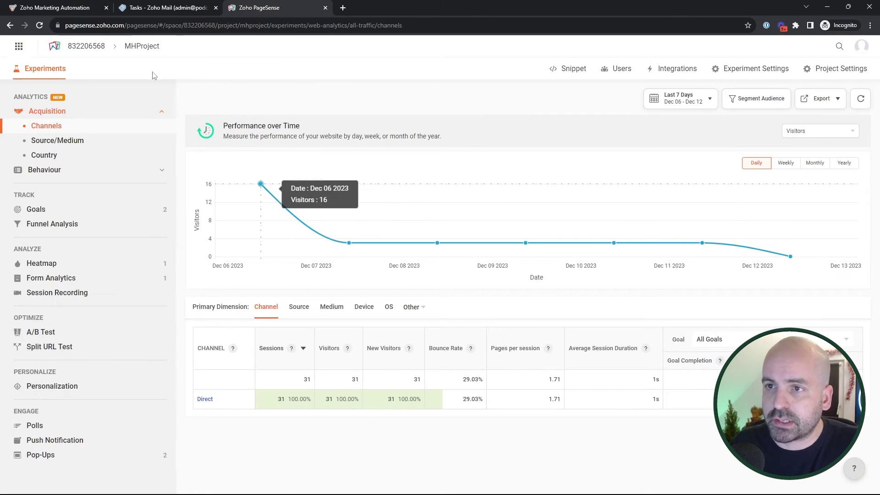
click(93, 7)
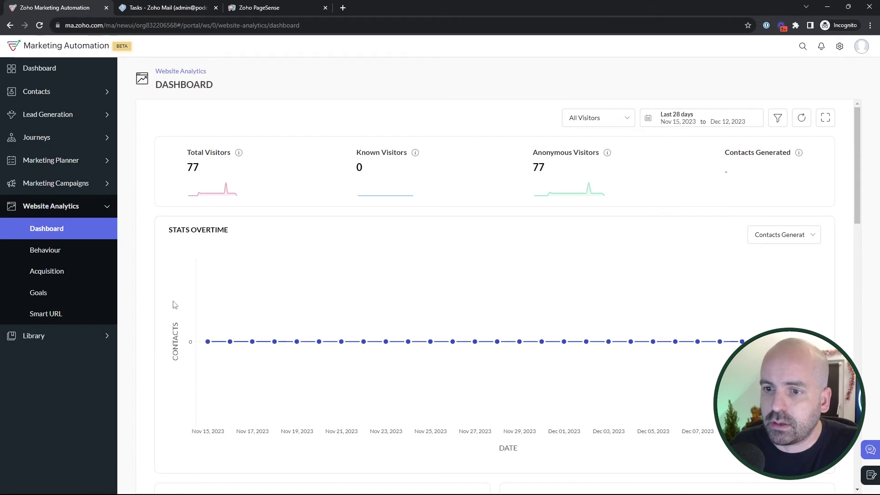
Step: View Behaviour and Acquisition analytics, compare acquisition with PageSense, then open Goals
click(57, 251)
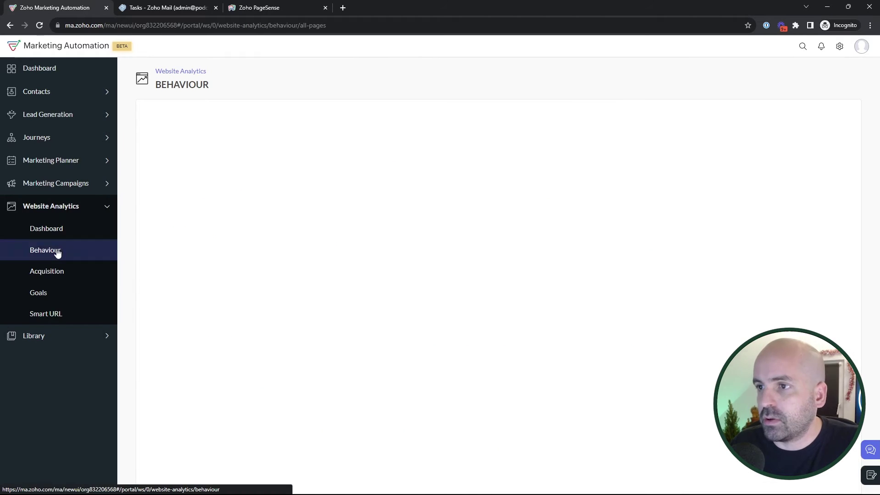
click(63, 274)
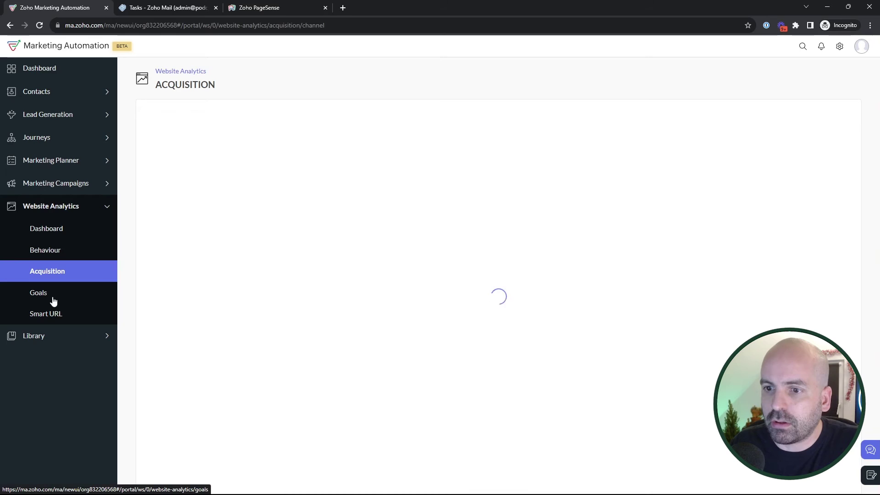
click(268, 5)
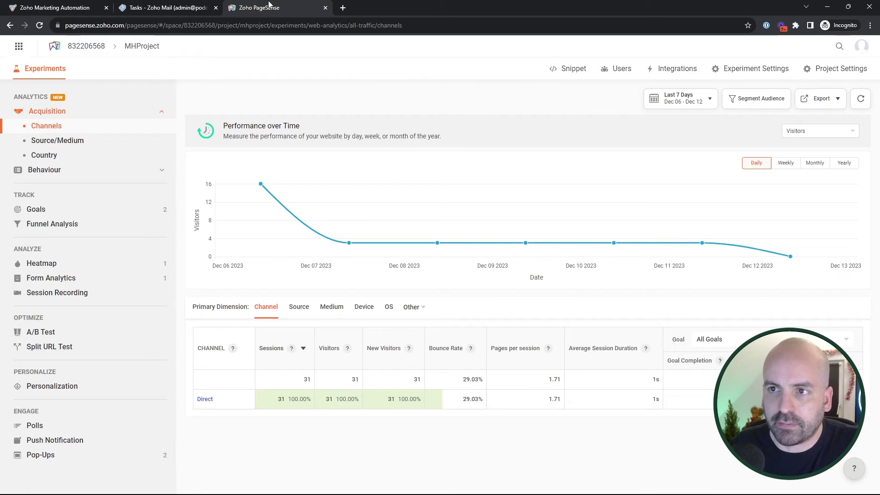
click(54, 7)
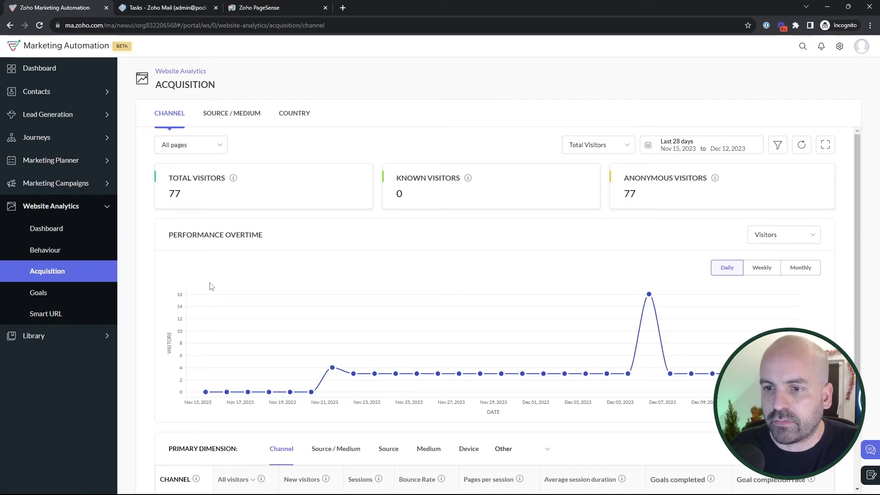
click(55, 298)
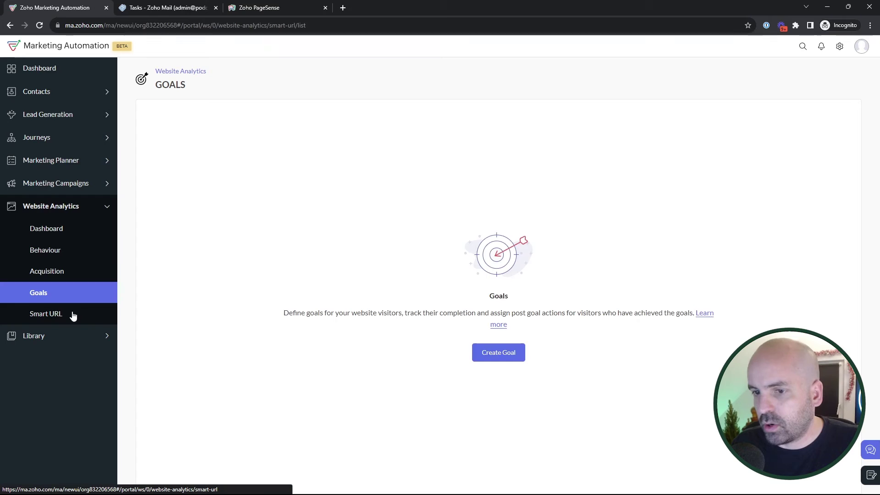
Step: Preview the new smart URL form and PageSense, then return to the empty Smart URL list
click(72, 314)
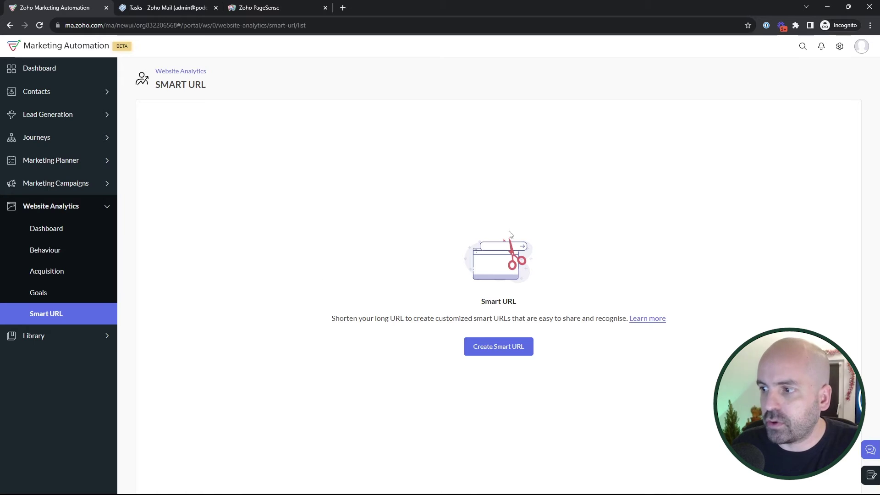
click(523, 356)
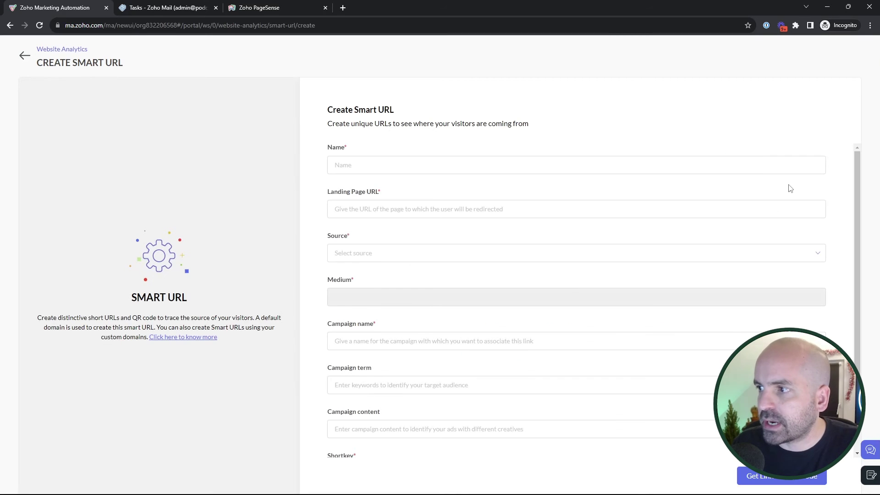
click(263, 8)
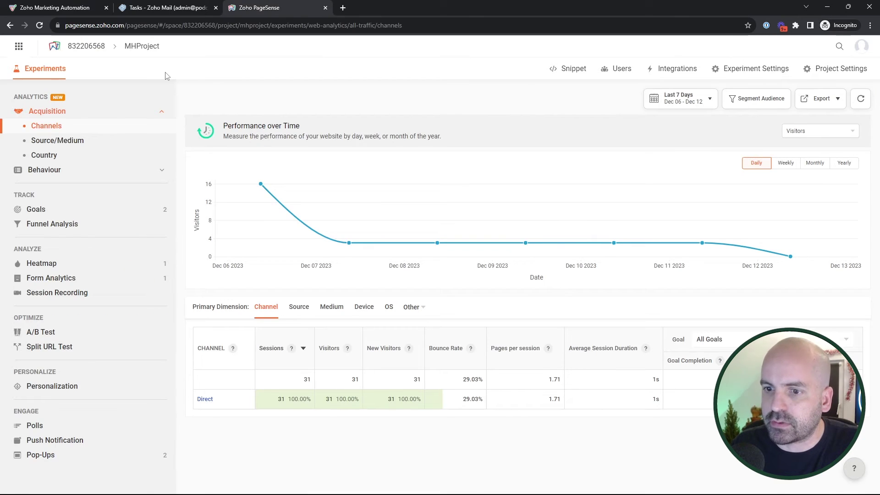
click(82, 13)
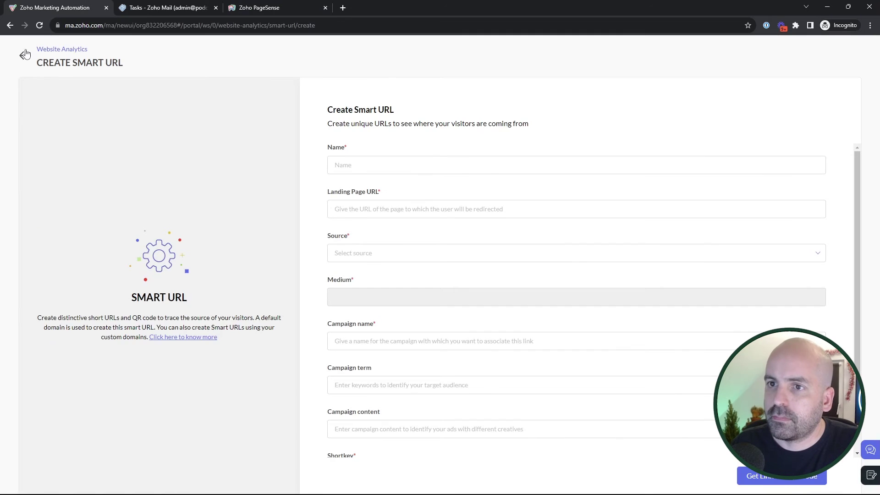
click(27, 54)
Step: Browse the Library's Giphy images, then view My files with its single Zenatta image
click(102, 339)
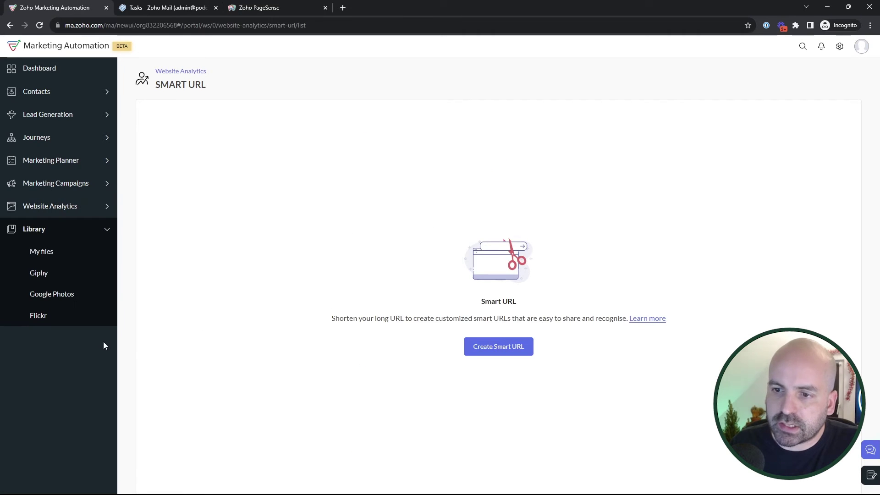
click(46, 271)
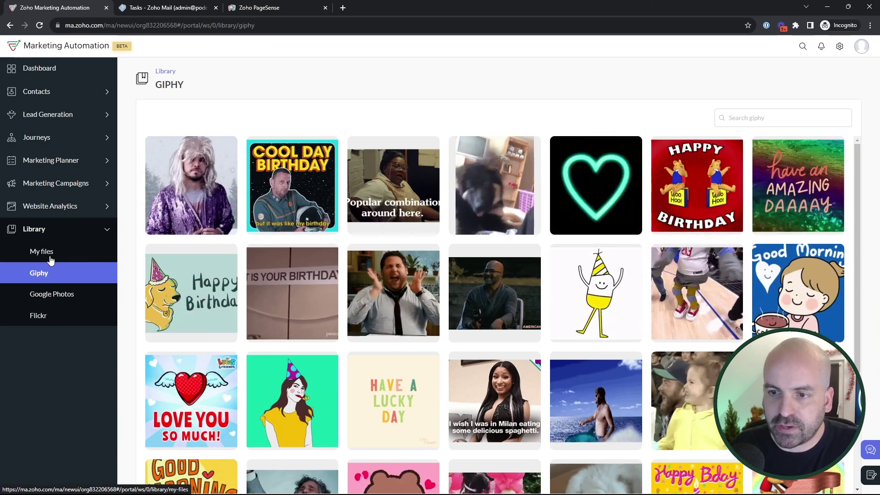
click(46, 259)
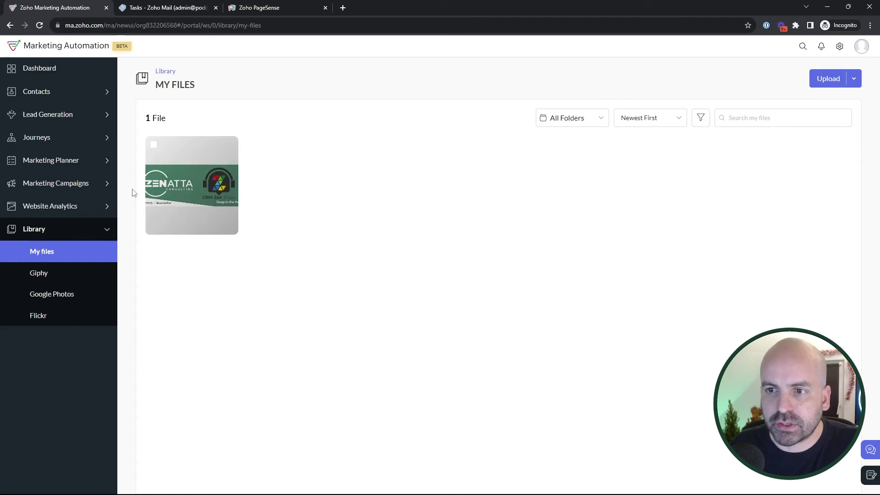
click(68, 143)
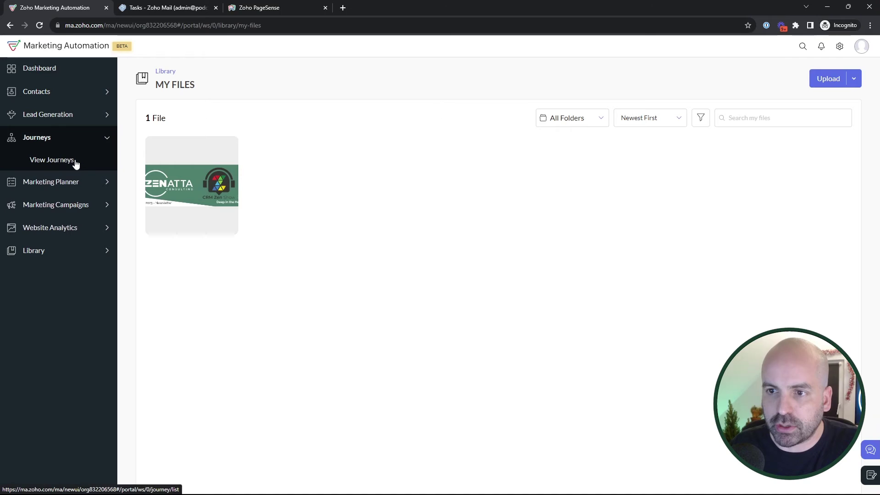